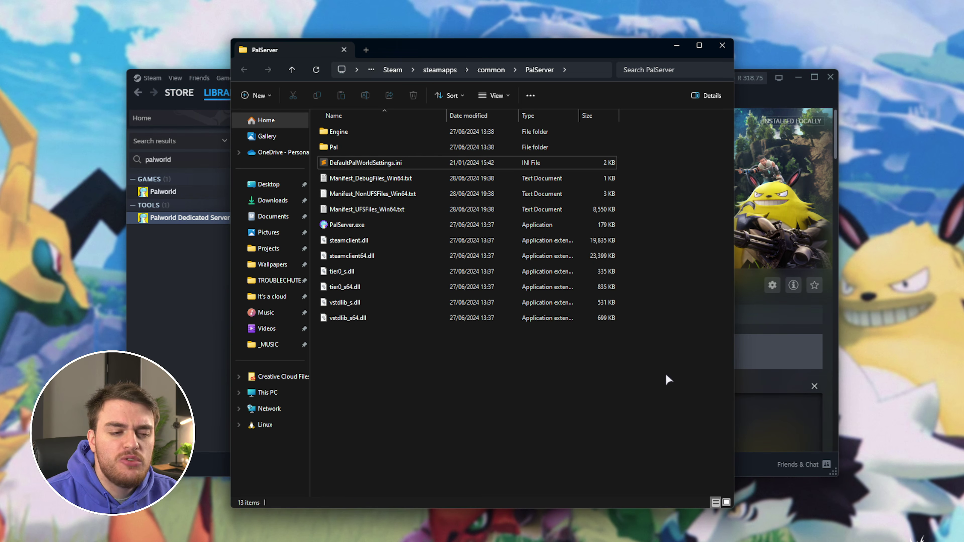
Clear the file selection and minimise the PalServer folder window
drag(666, 374, 319, 124)
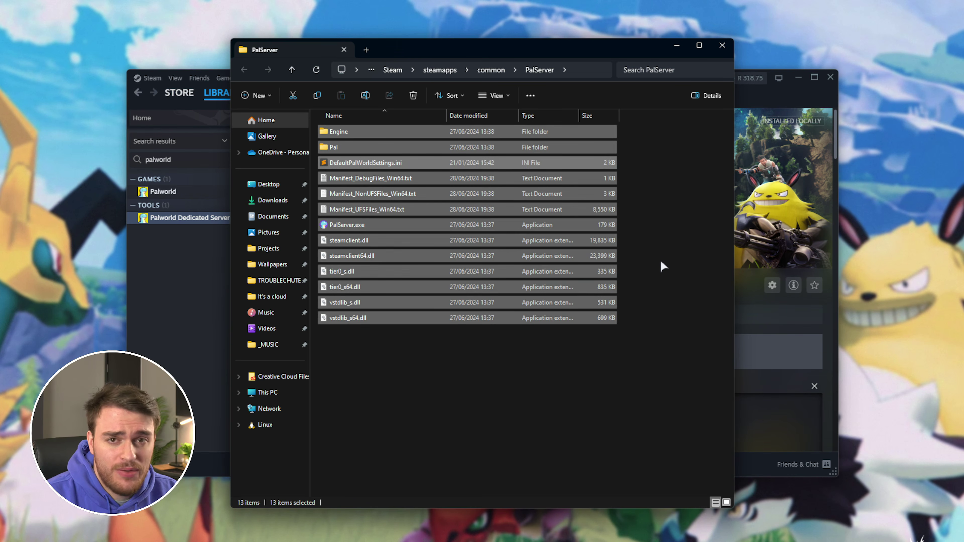
click(663, 267)
click(670, 46)
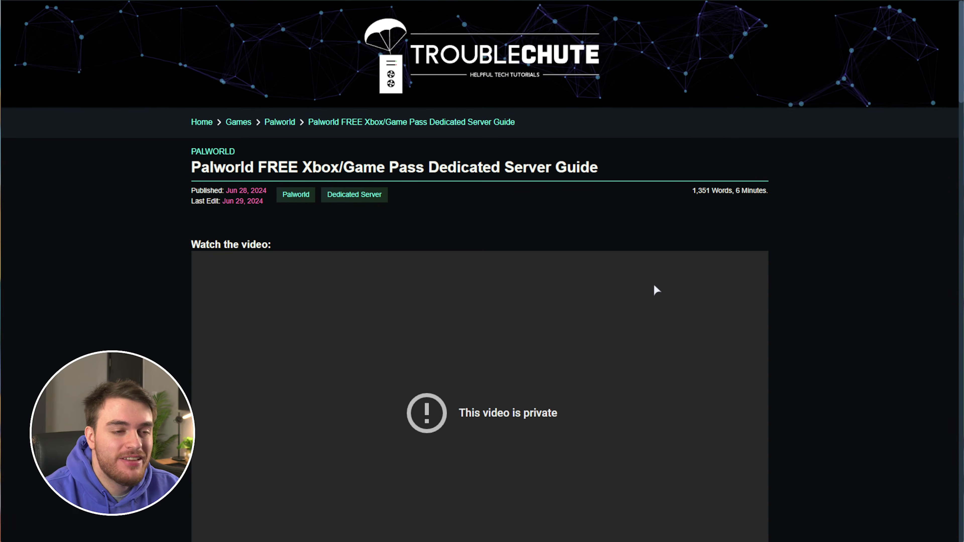
Scroll to 'Downloading Palworld Dedicated Server' and follow the SteamCMD link in step 1
scroll(793, 205, down, 10)
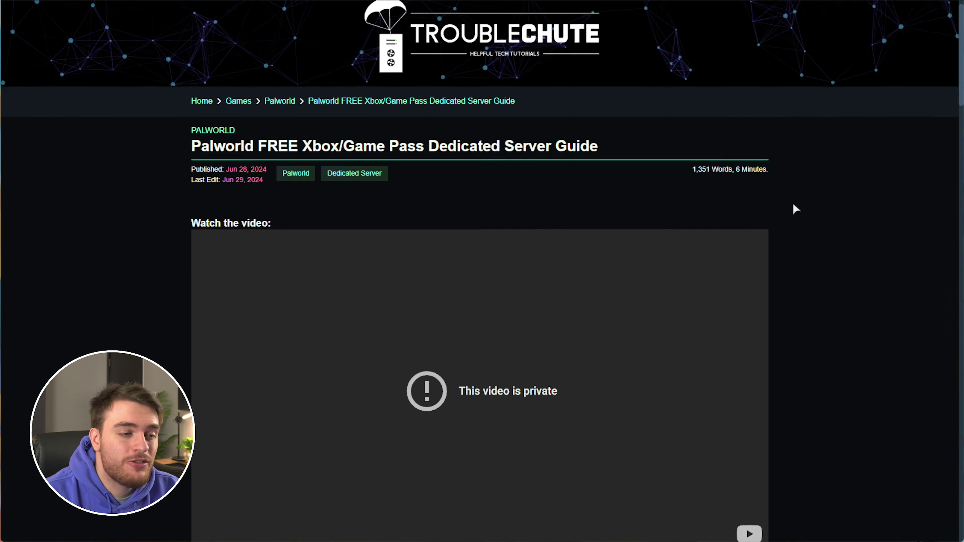
scroll(790, 220, down, 15)
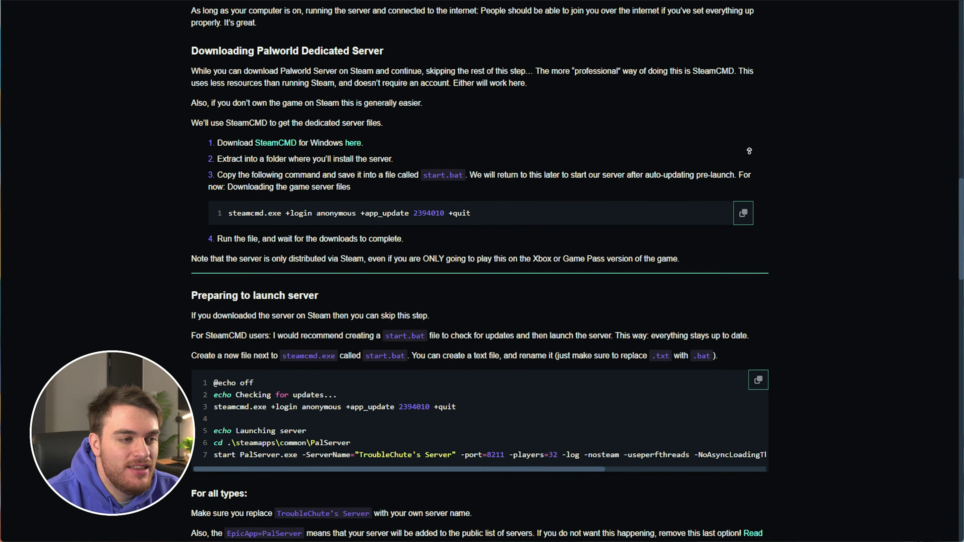
drag(395, 51, 190, 49)
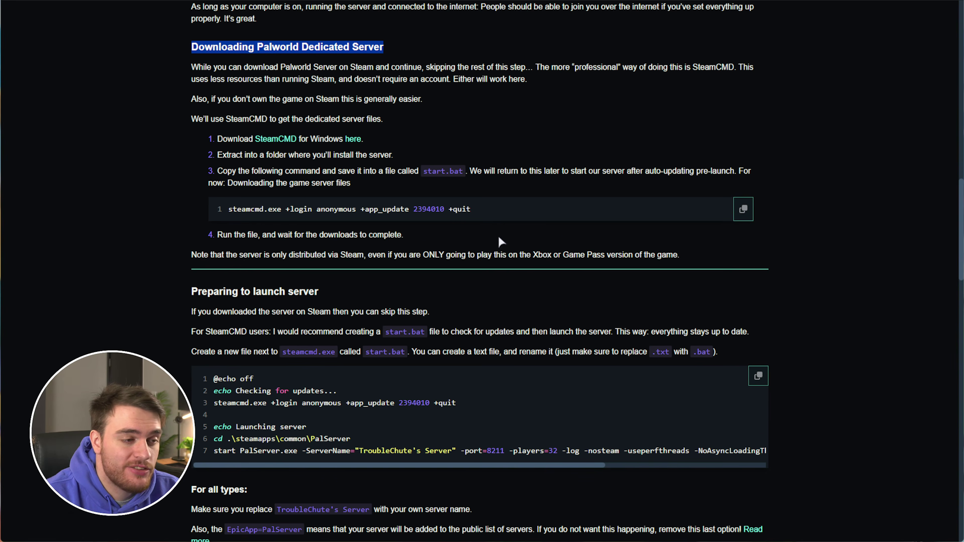
double_click(243, 118)
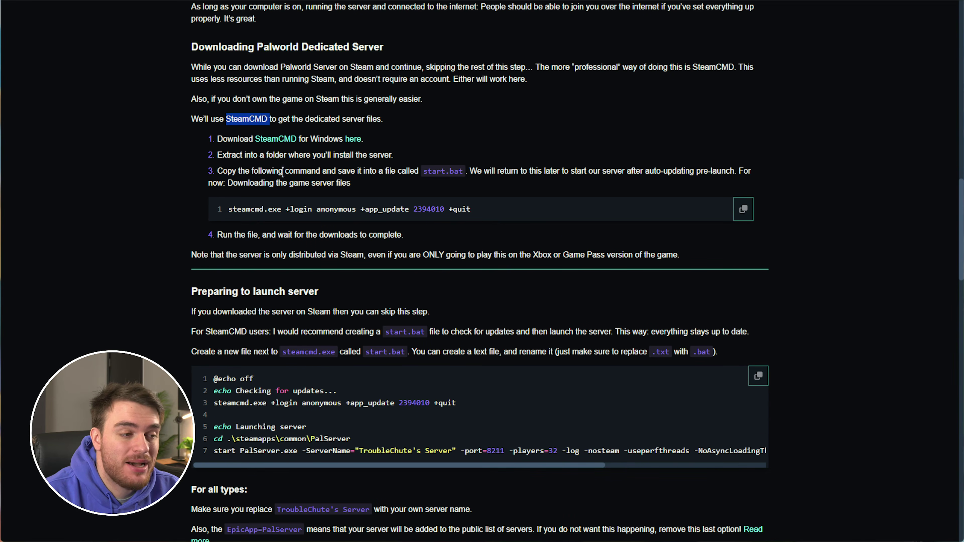
click(292, 142)
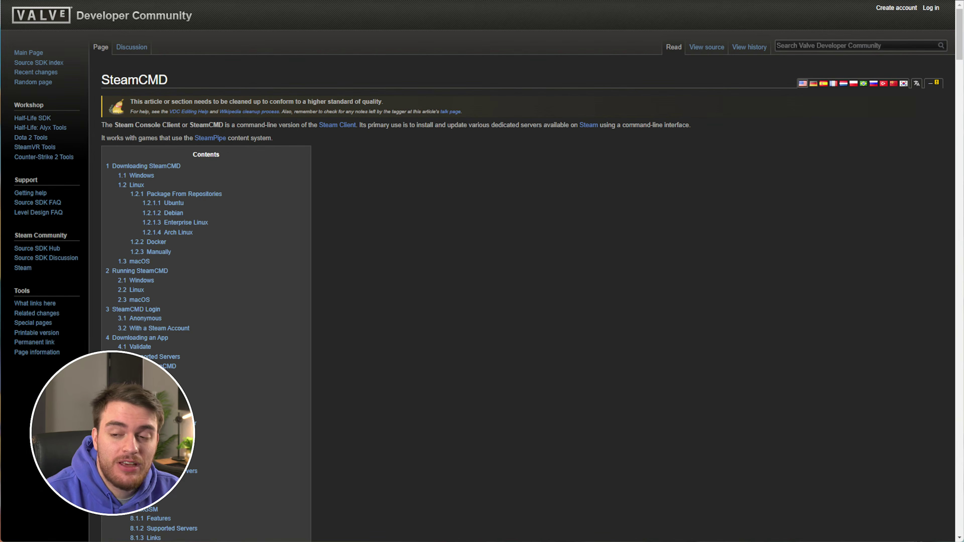
Jump to '1.1 Windows' and download the SteamCMD zip for Windows
click(151, 180)
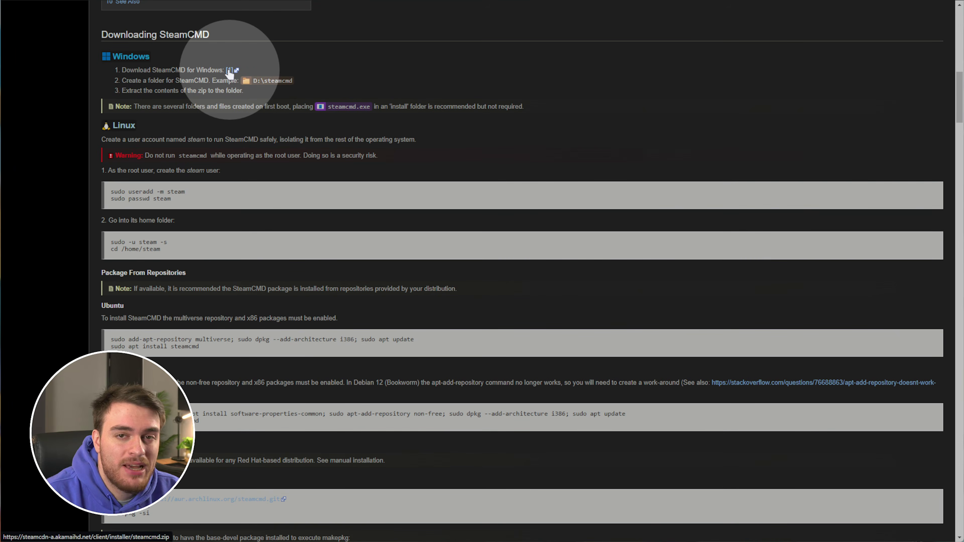
click(230, 71)
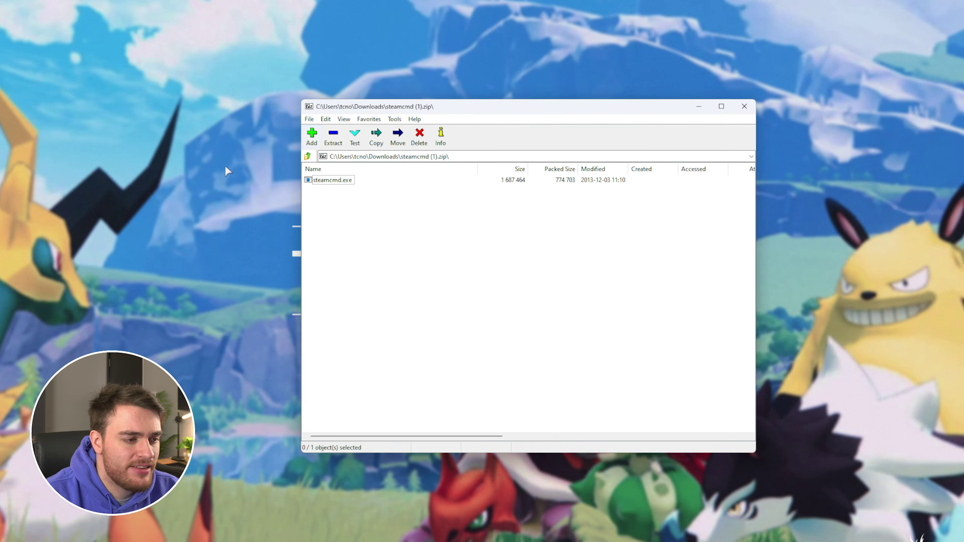
Create a new desktop folder named 'palworld xbox server'
right_click(243, 170)
mouse_move(308, 309)
click(376, 308)
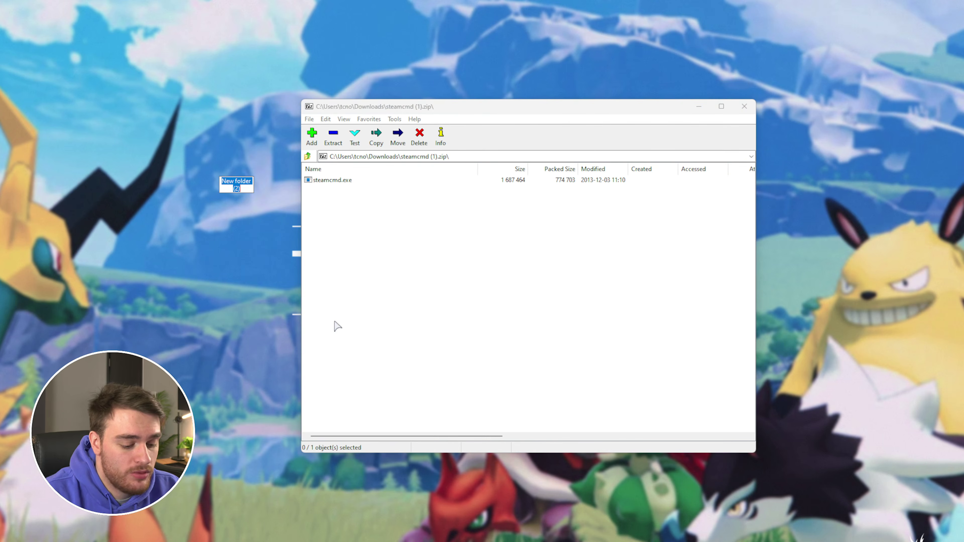
text(palworld xbox server)
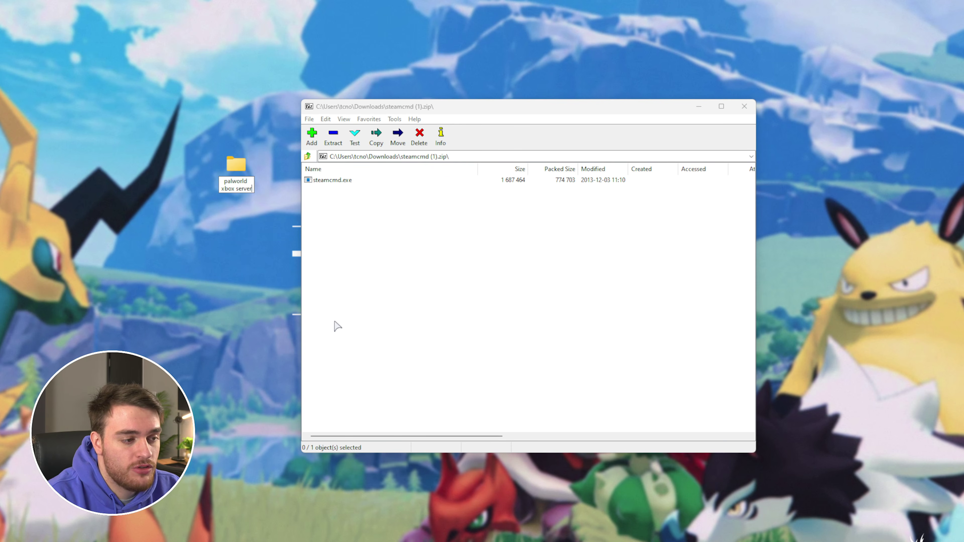
key(Return)
key(Return)
Extract steamcmd.exe from the archive into that folder and close 7-Zip
drag(440, 106, 551, 108)
click(457, 181)
drag(457, 181, 353, 213)
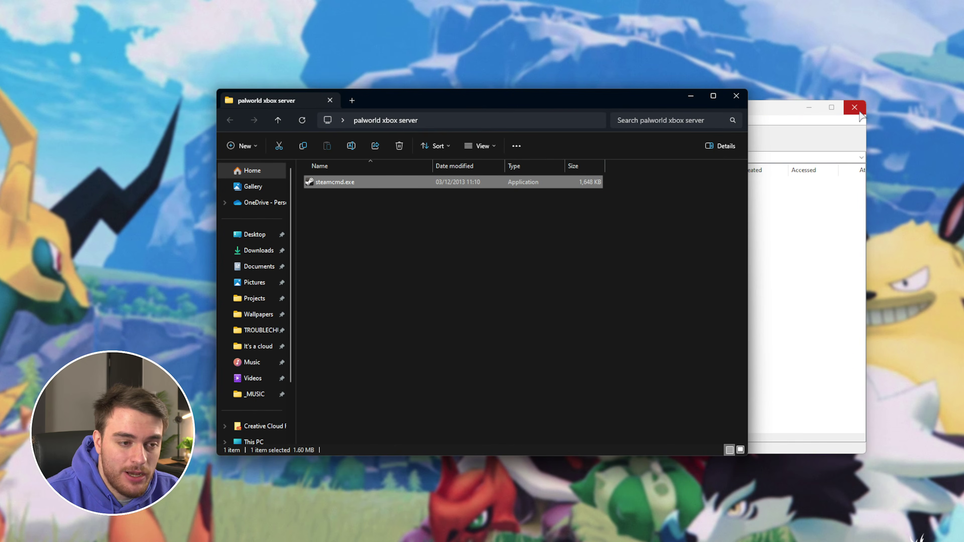
click(855, 107)
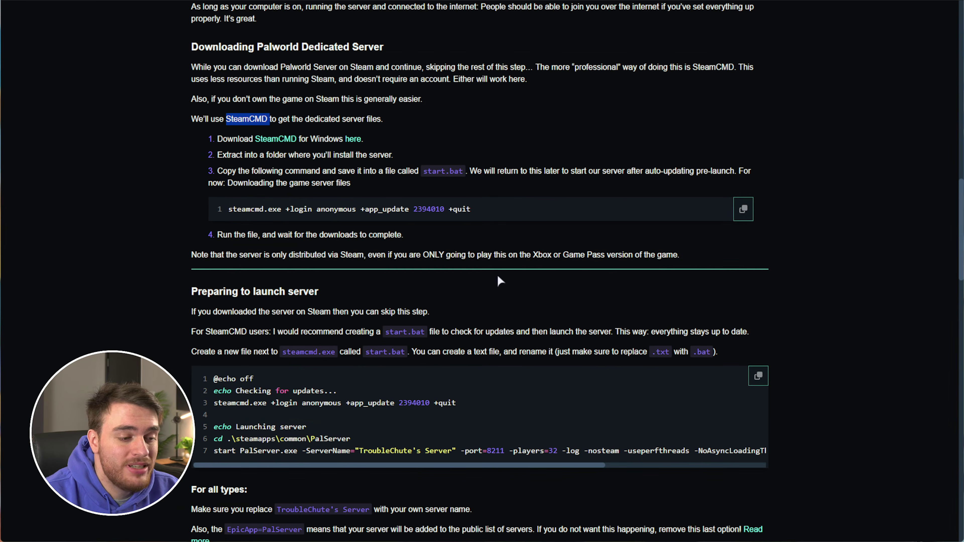
Copy the guide's start.bat script, reviewing its steamcmd update and server launch lines
scroll(497, 274, down, 3)
drag(472, 302, 212, 304)
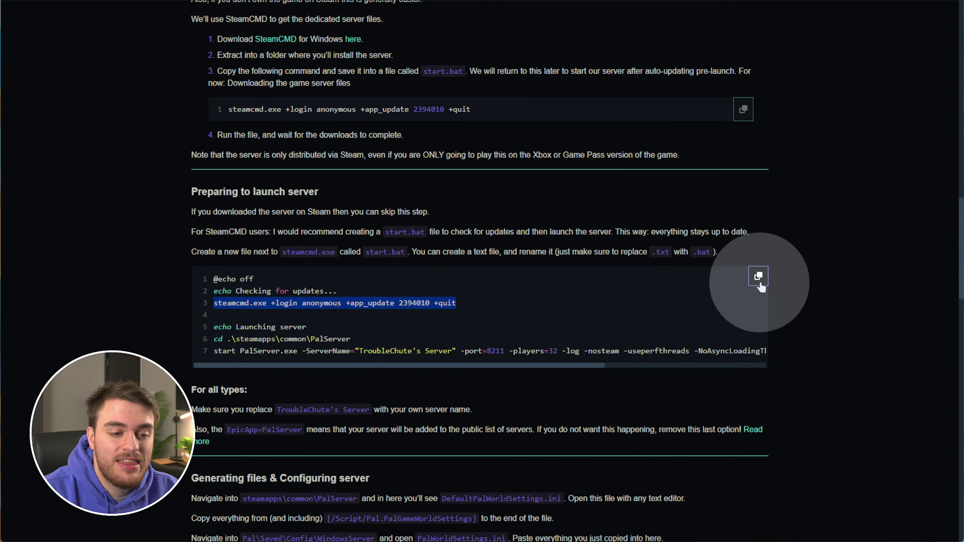
click(758, 278)
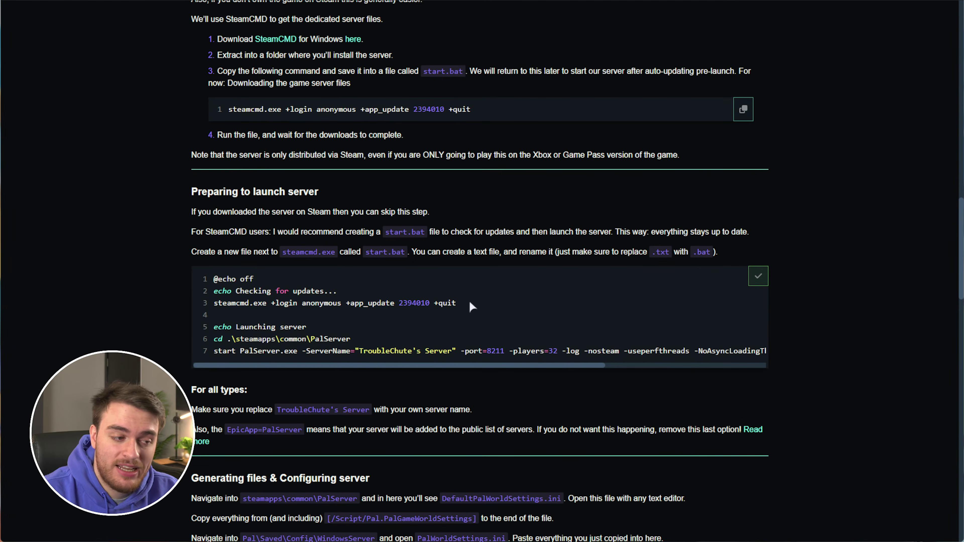
shift+click(214, 279)
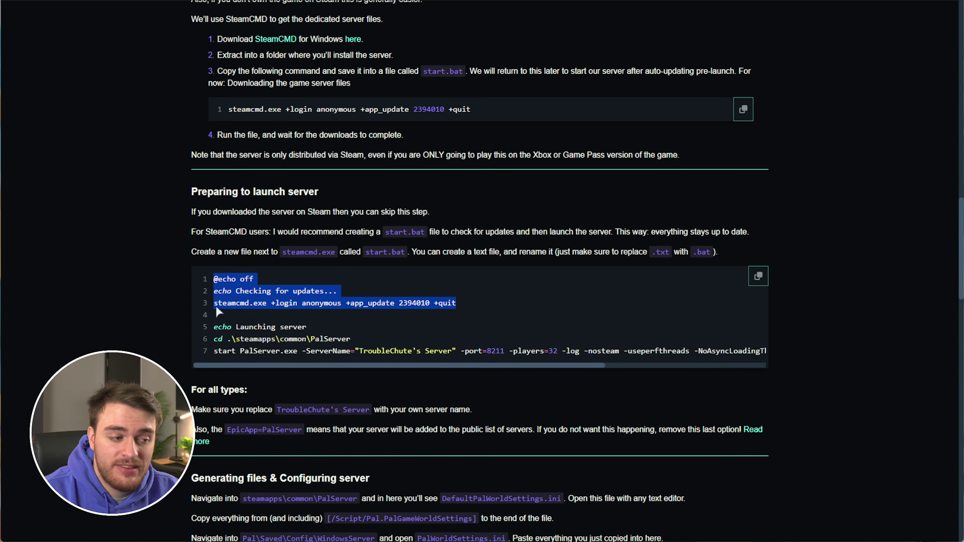
shift+click(215, 331)
shift+click(514, 351)
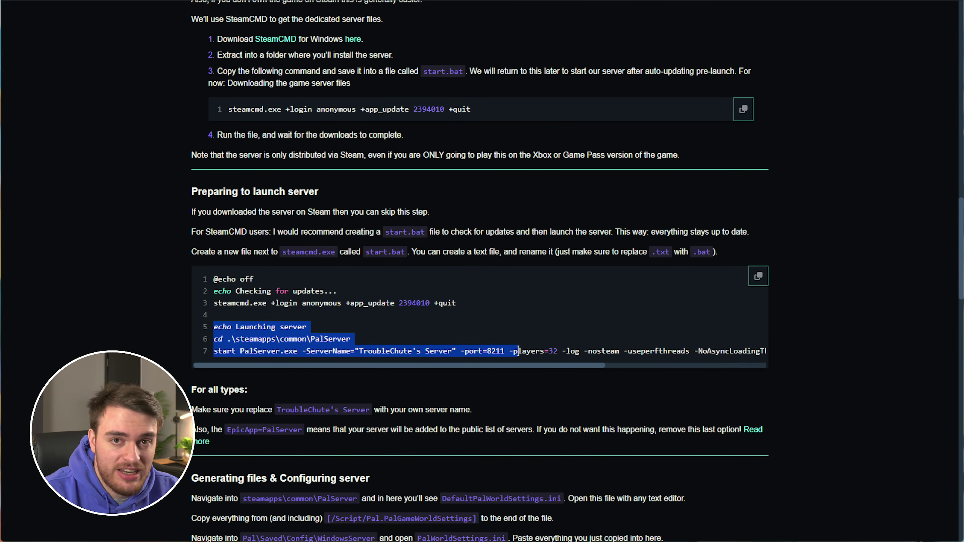
click(607, 319)
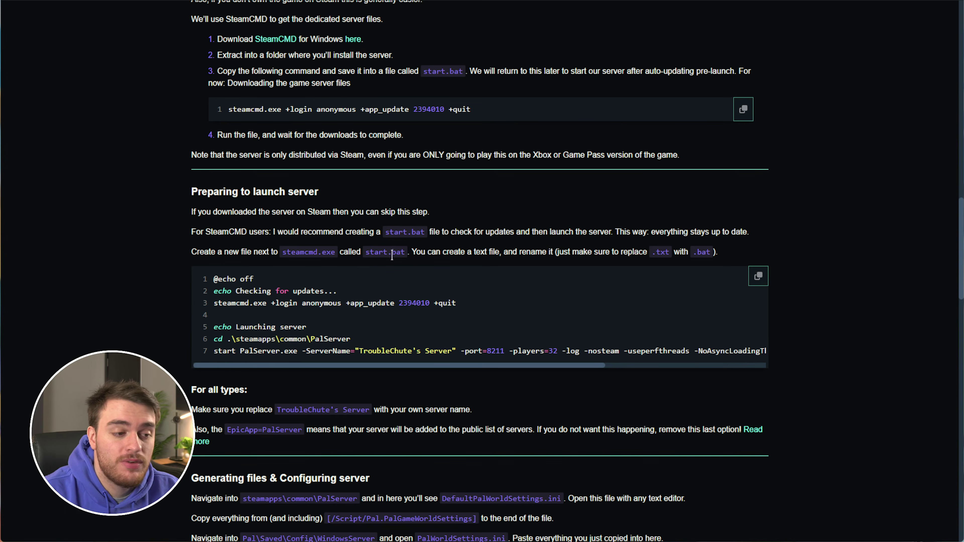
drag(411, 252, 365, 252)
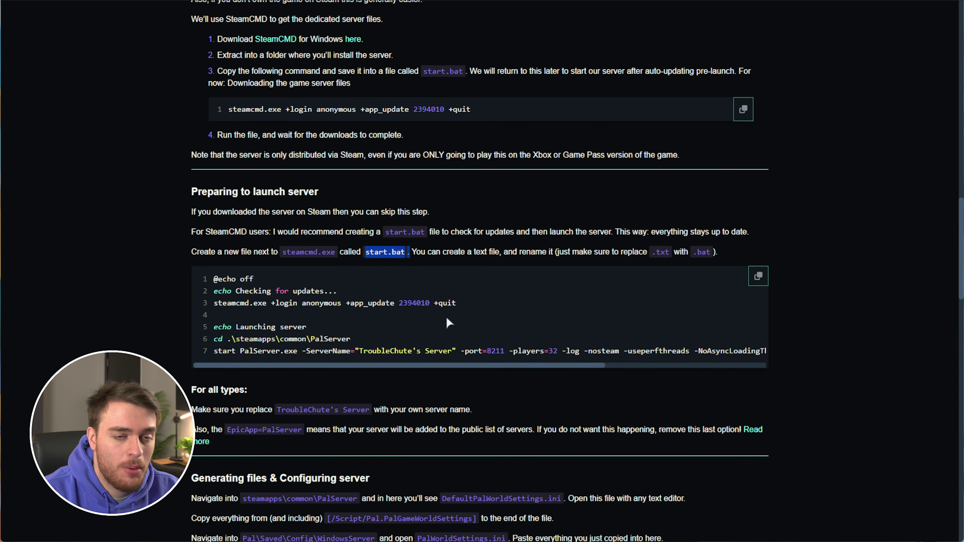
drag(464, 301, 220, 306)
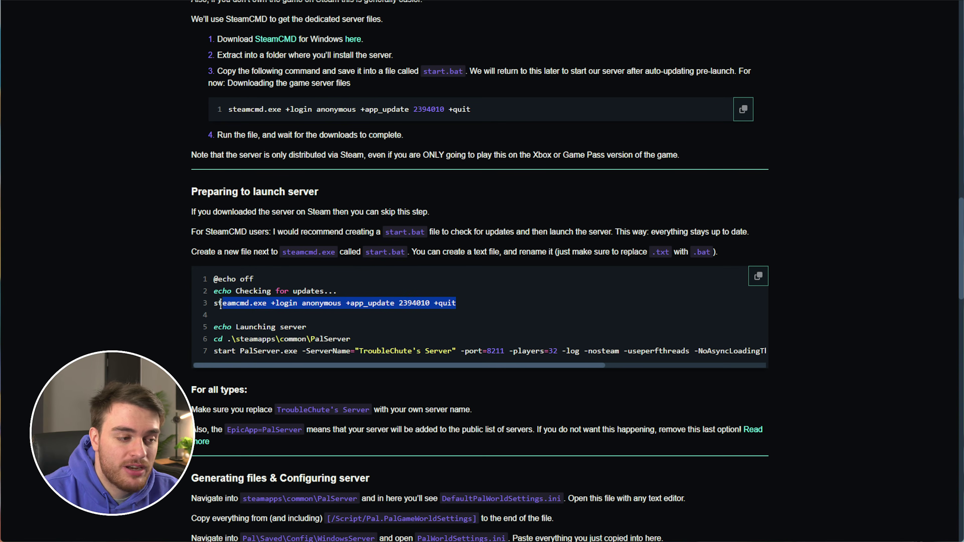
drag(213, 339, 420, 354)
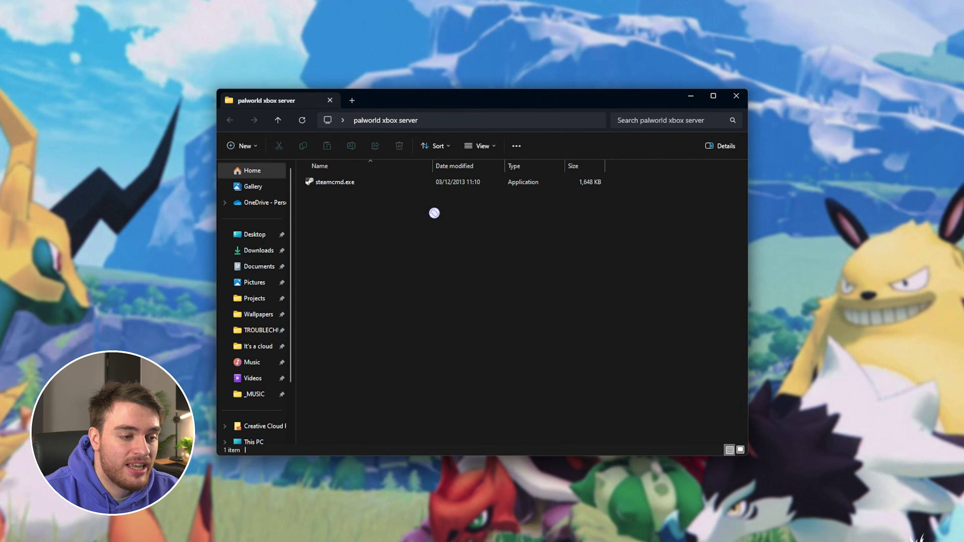
Create a new text document in the folder and rename it to start.bat
right_click(434, 212)
mouse_move(513, 368)
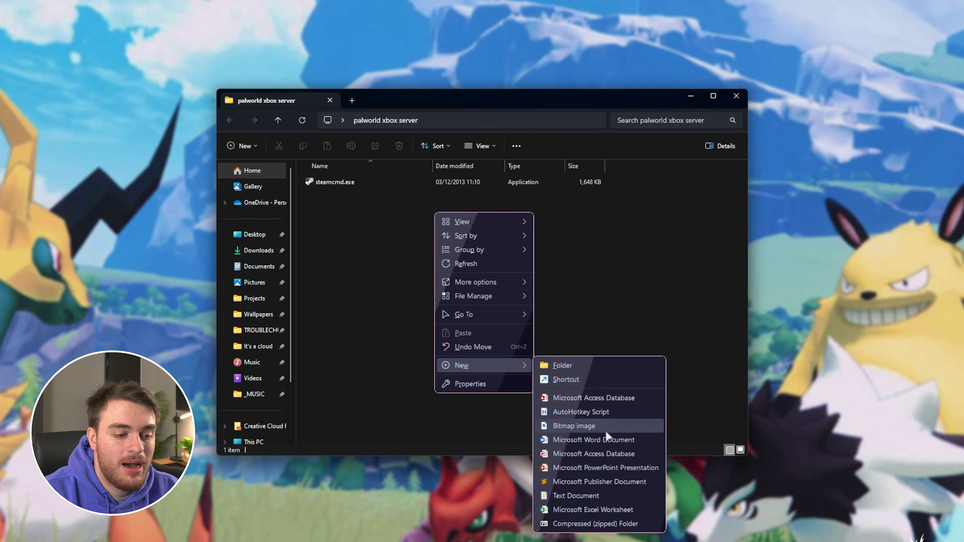
click(612, 496)
key(ctrl+a)
text(start.bat)
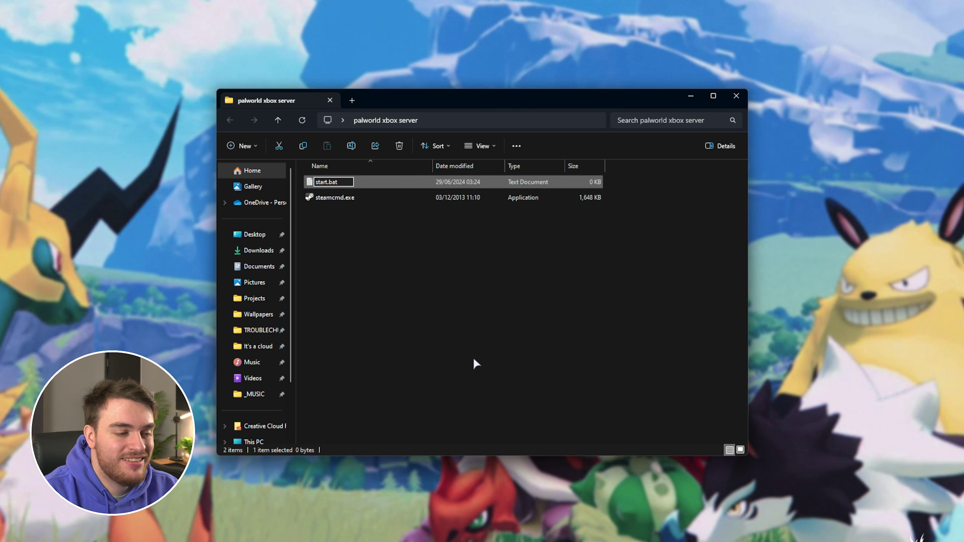
key(Return)
key(Return)
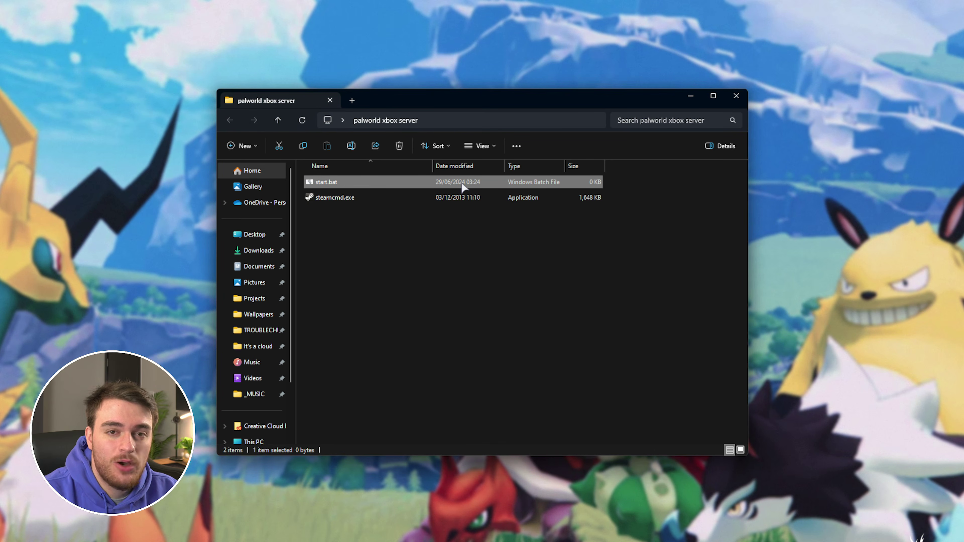
Check the folder view options, then edit start.bat in Notepad
click(491, 143)
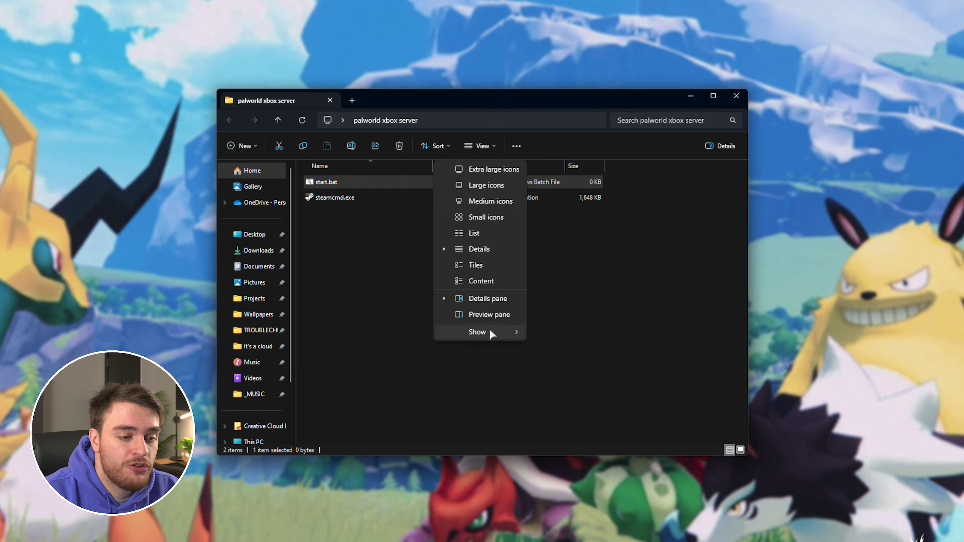
mouse_move(490, 333)
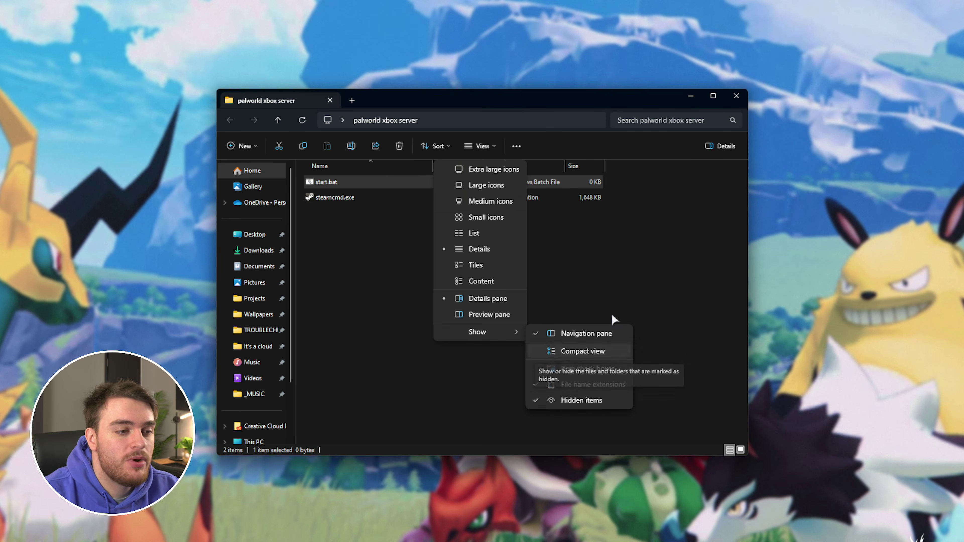
click(558, 132)
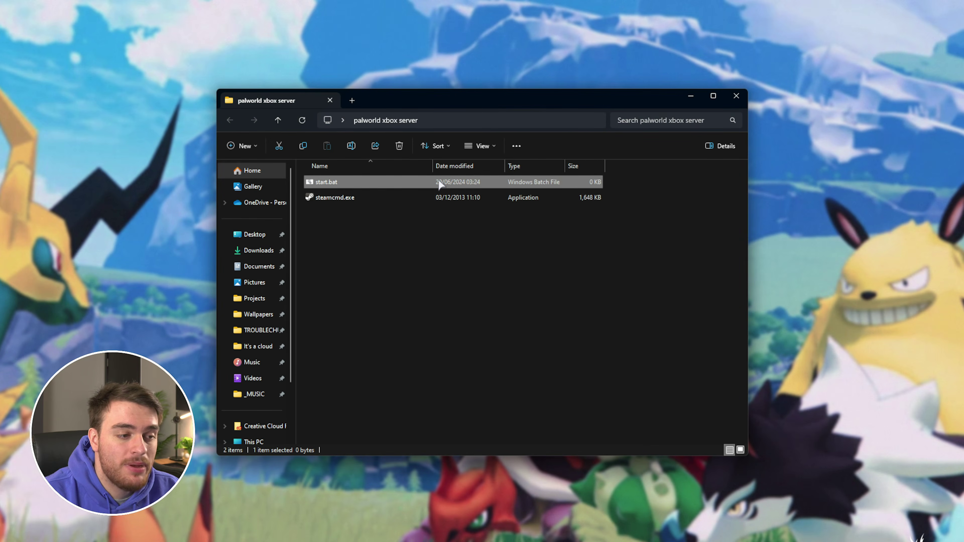
right_click(440, 184)
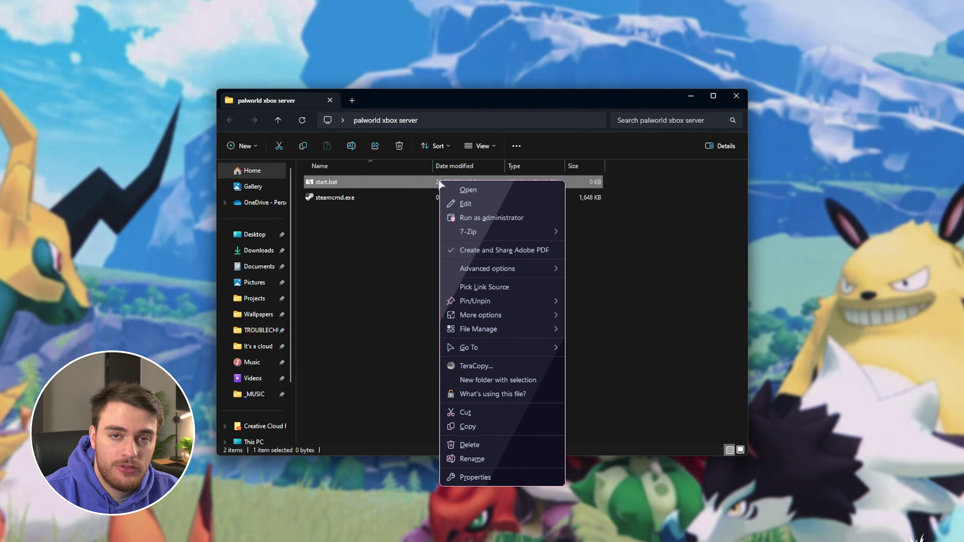
click(500, 203)
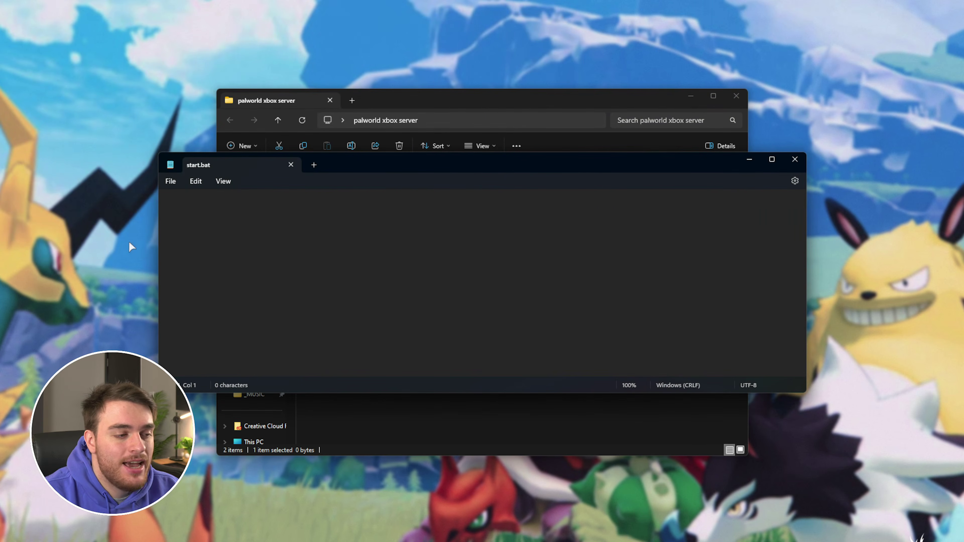
Resize the Notepad window and paste the copied script into start.bat
drag(158, 209, 235, 213)
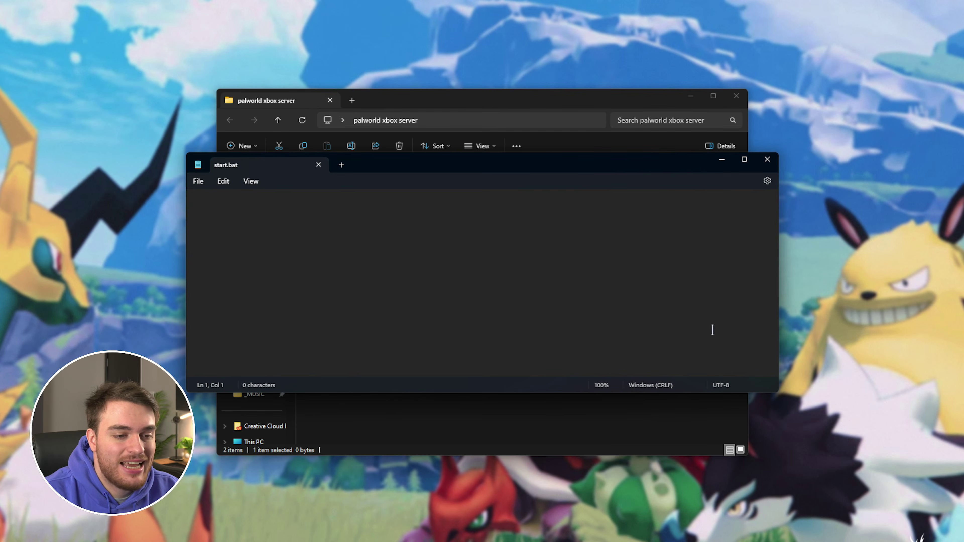
drag(709, 395, 710, 439)
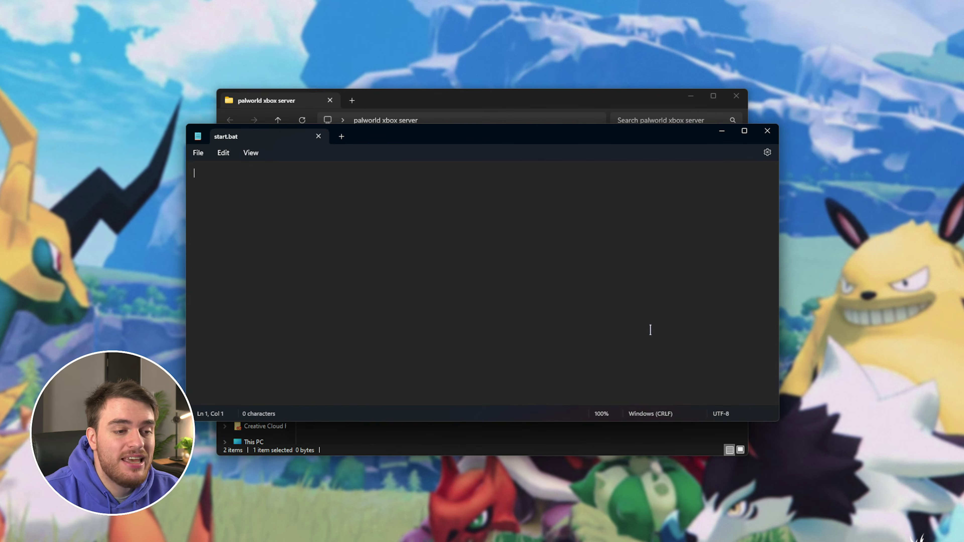
text(@echo off echo Checking for updates... steamcmd.exe +login anonymous +app_update 2394010 +quit  echo Launching server cd .\steamapps\common\PalServer start PalServer.exe -ServerName="TroubleChute's Server" -port=8211 -players=32 -log -nosteam -useperfthreads -NoAsyncLoadingThread -UseMultithreadForDS EpicApp=PalServer)
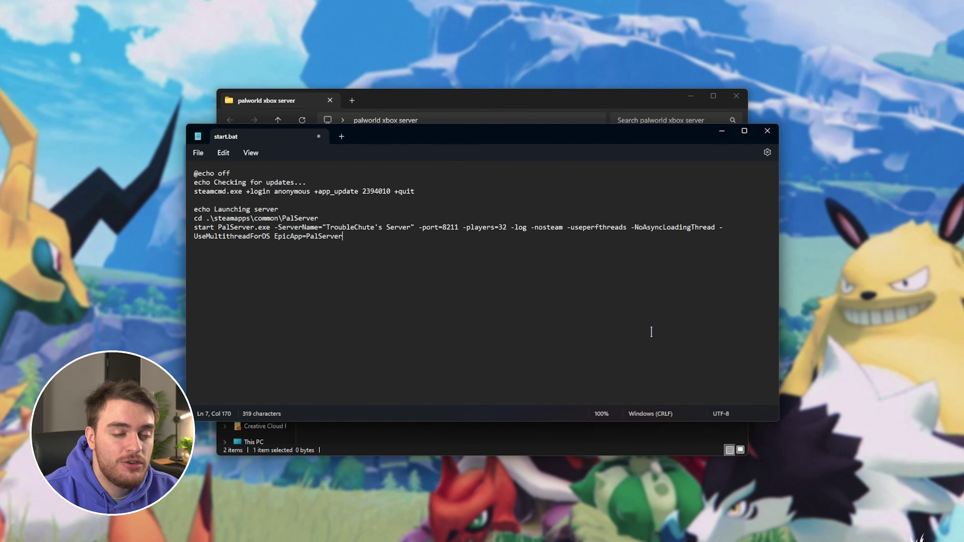
Review the update command, launch lines and server name, then save and close start.bat
drag(415, 191, 194, 193)
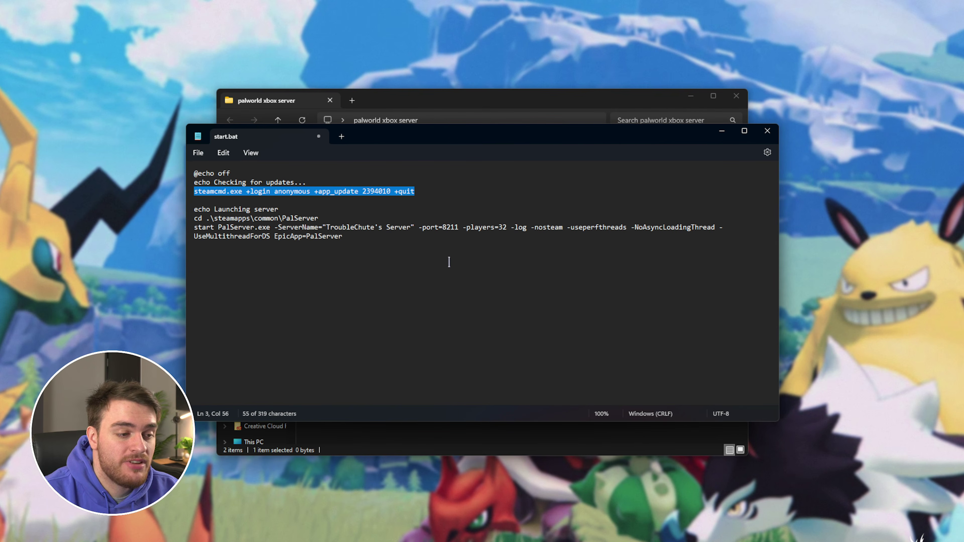
drag(357, 237, 190, 220)
click(344, 295)
drag(326, 227, 412, 227)
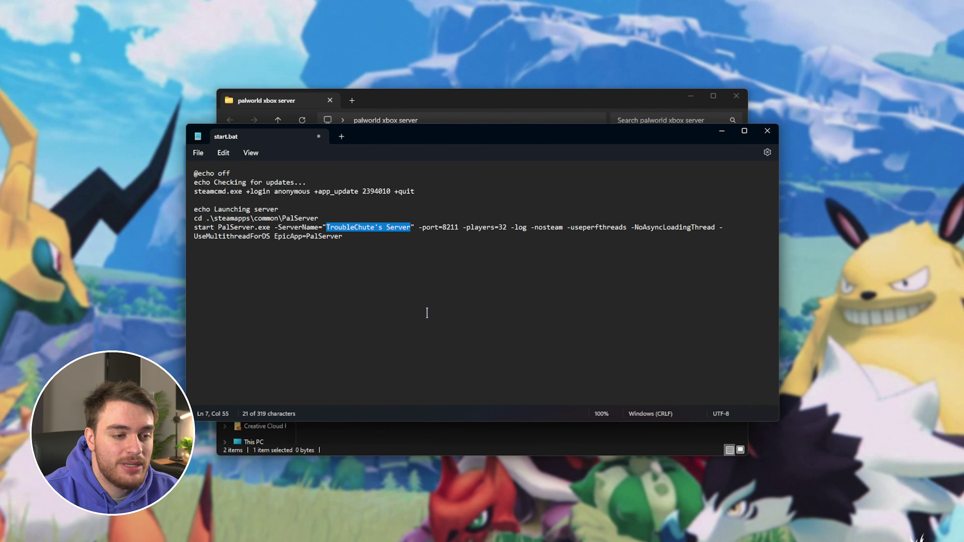
key(ctrl+s)
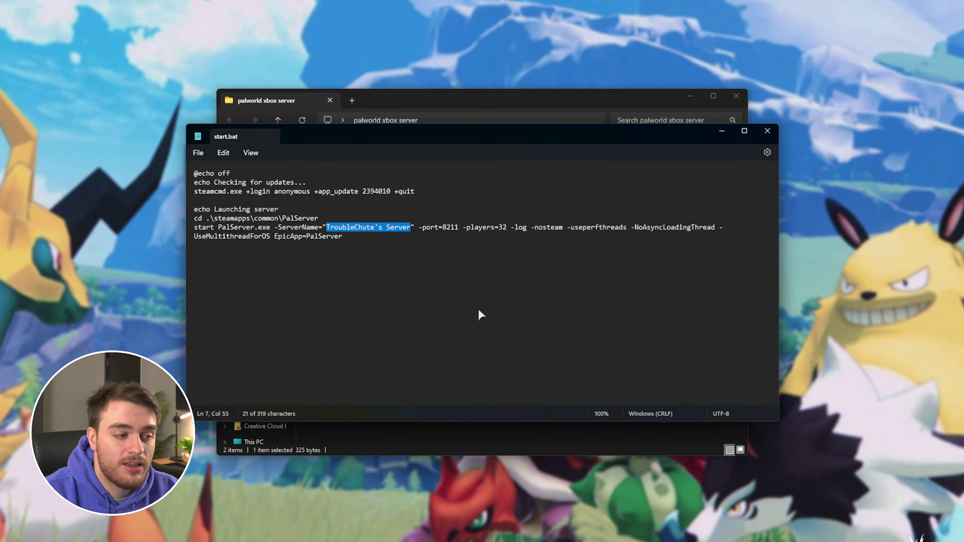
key(alt+F4)
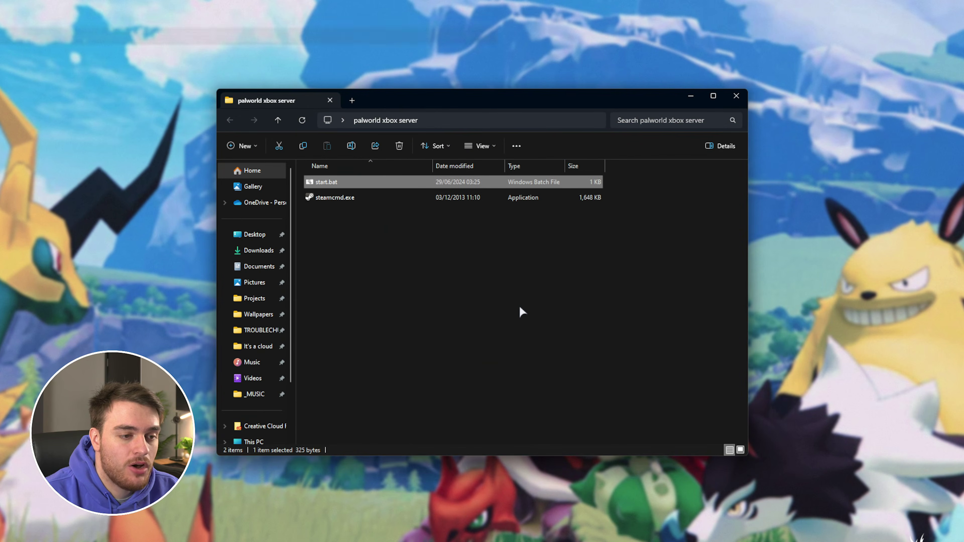
Run start.bat to download the server files, then close the finished console
key(Return)
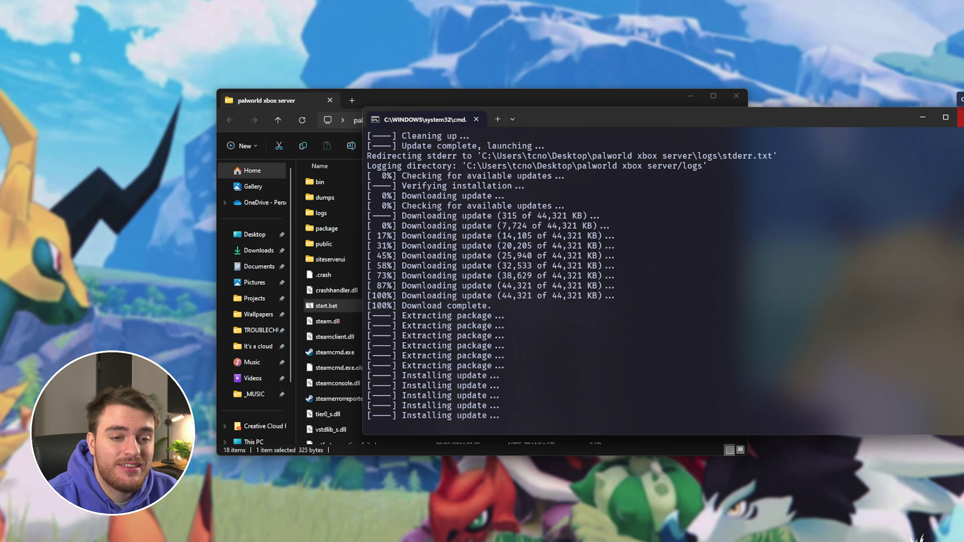
click(961, 117)
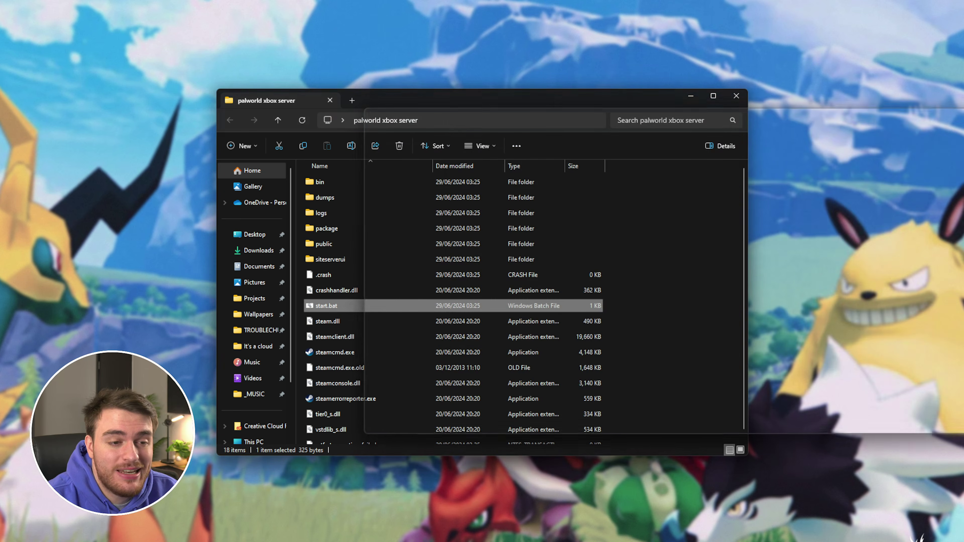
click(676, 303)
drag(686, 402, 618, 168)
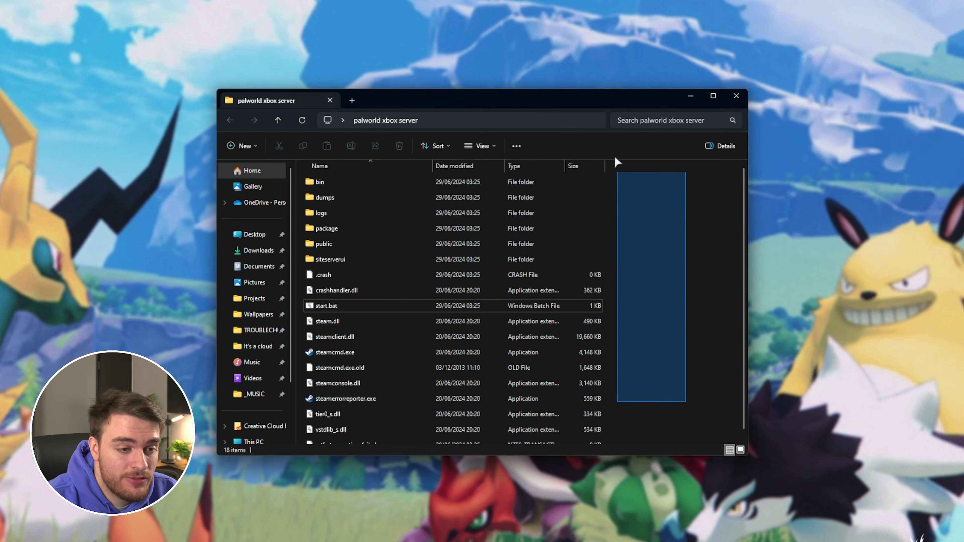
click(673, 310)
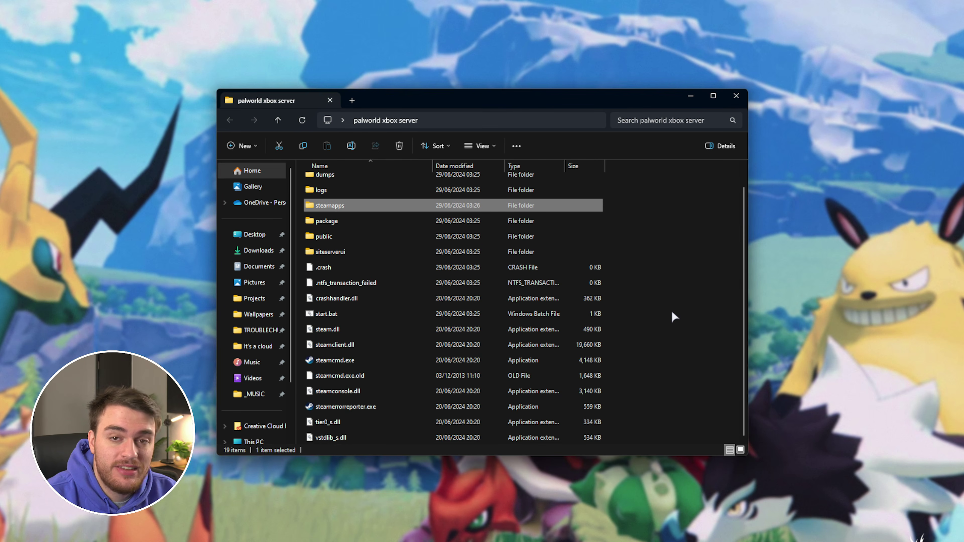
Open steamapps > common and bring the PalServer window into view
key(Return)
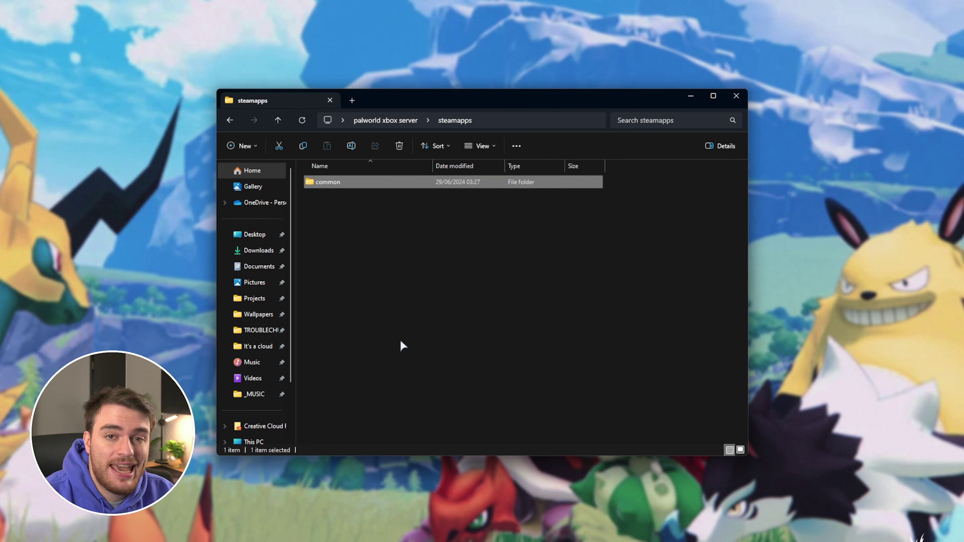
key(Return)
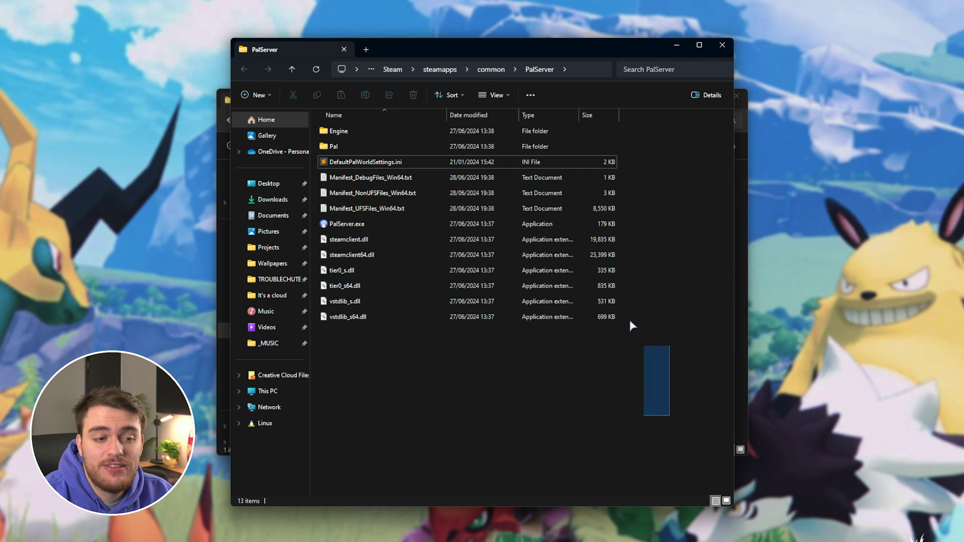
drag(630, 320, 526, 122)
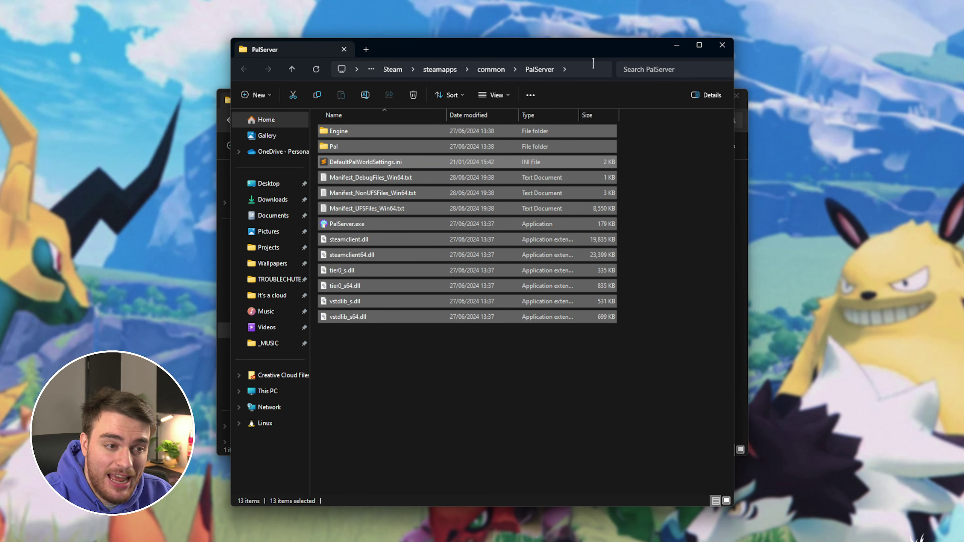
drag(585, 40, 585, 106)
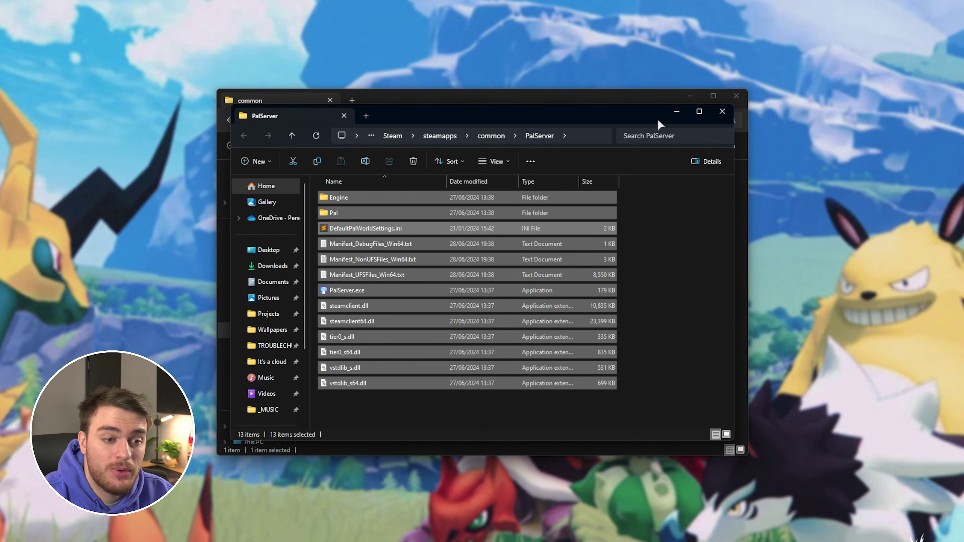
Copy DefaultPalWorldSettings.ini from the PalServer folder
click(702, 266)
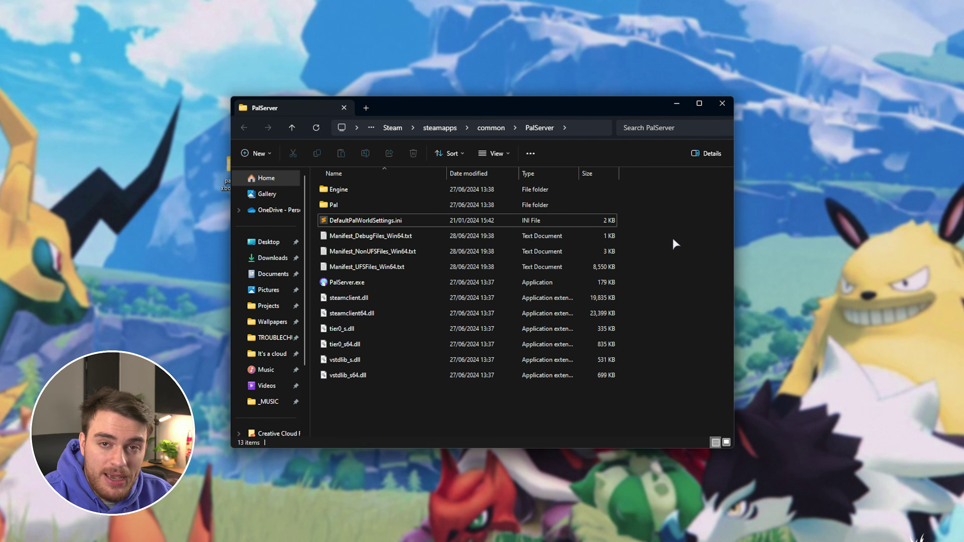
click(378, 221)
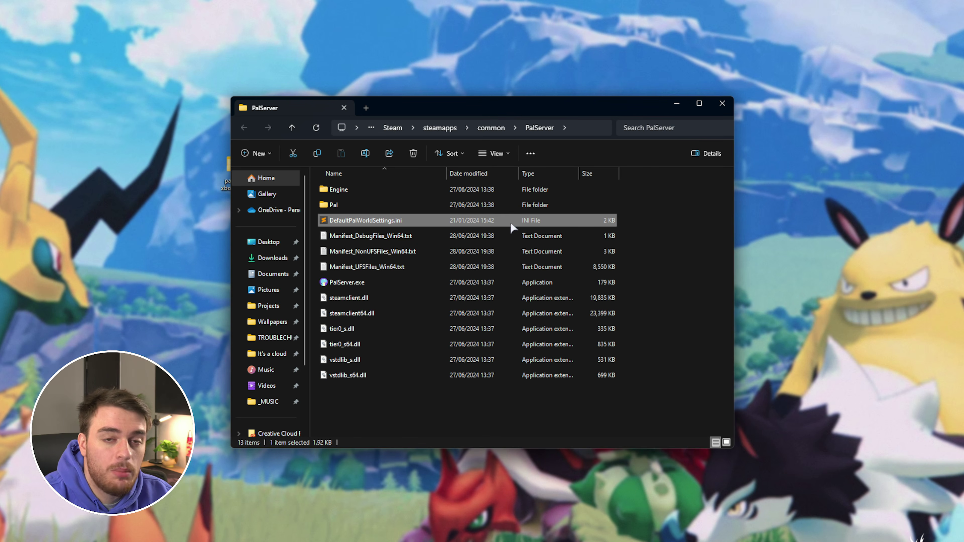
key(ctrl+c)
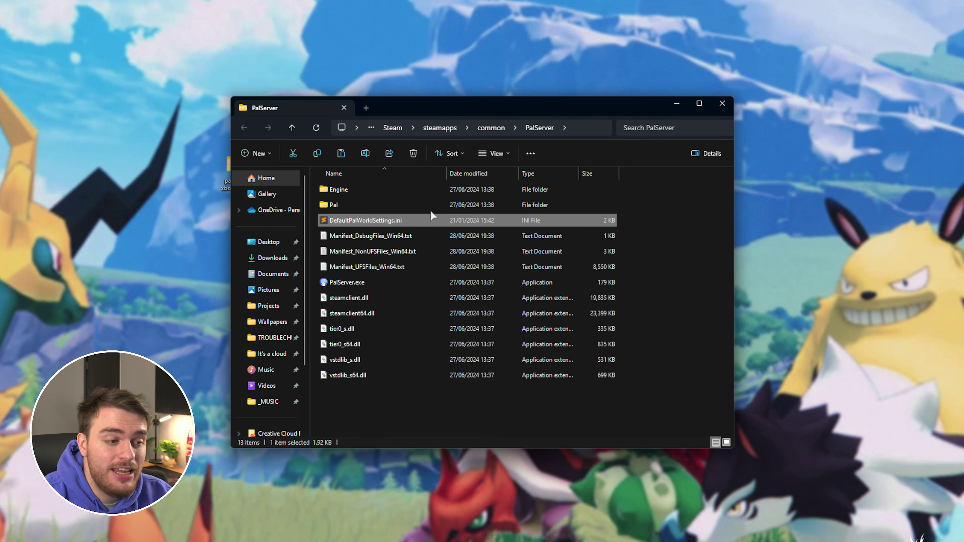
double_click(419, 205)
Paste the default settings file into Pal\Saved\Config\WindowsServer
double_click(418, 232)
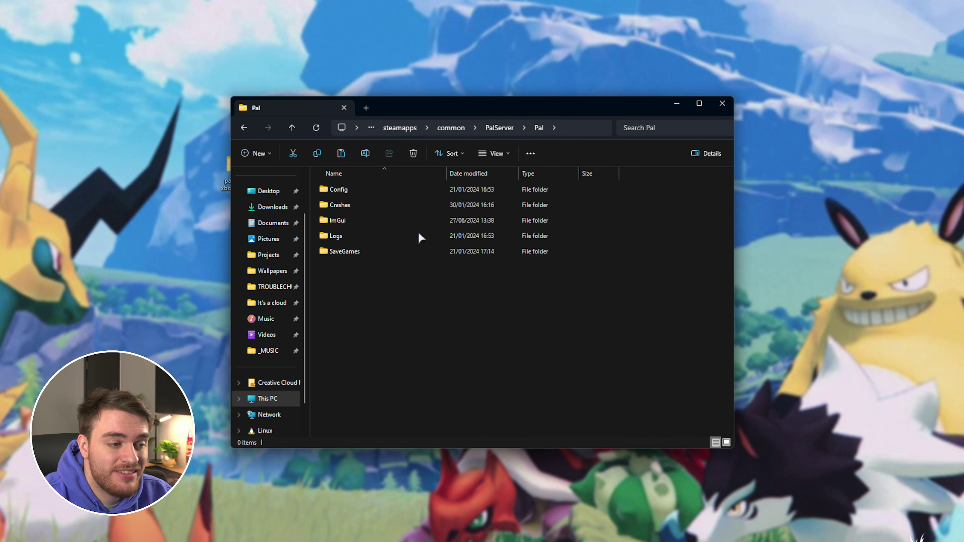
double_click(441, 189)
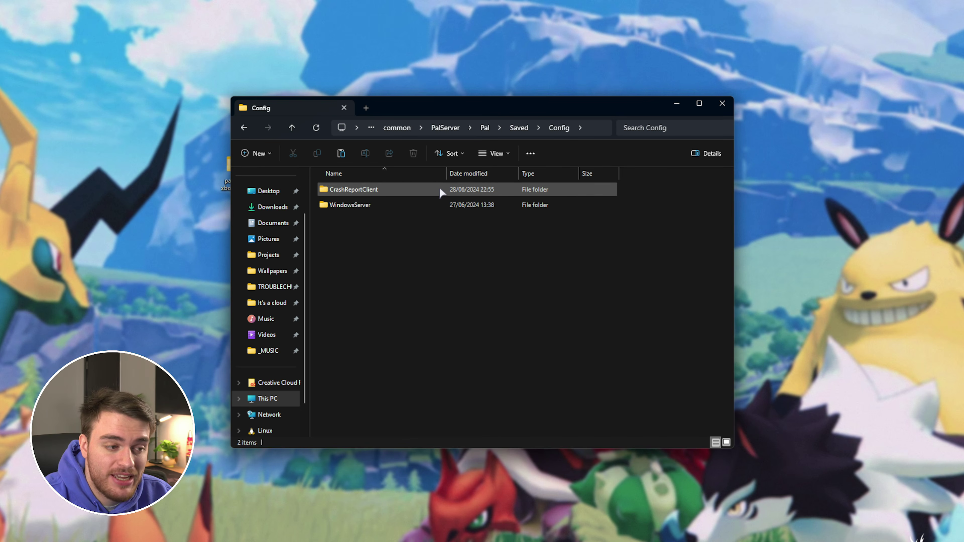
double_click(416, 206)
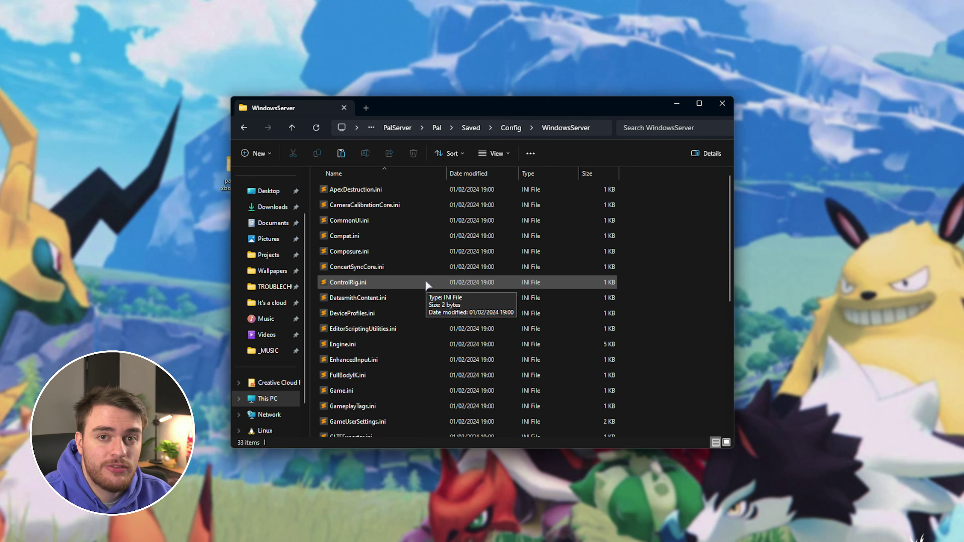
click(579, 297)
key(ctrl+v)
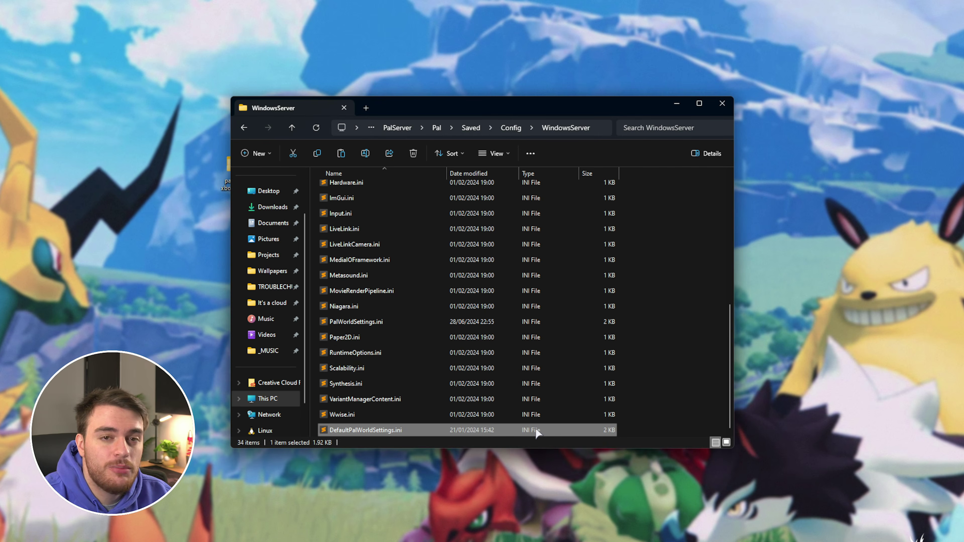
Rename the pasted file to PalWorldSettings.ini by deleting 'Default'
key(F2)
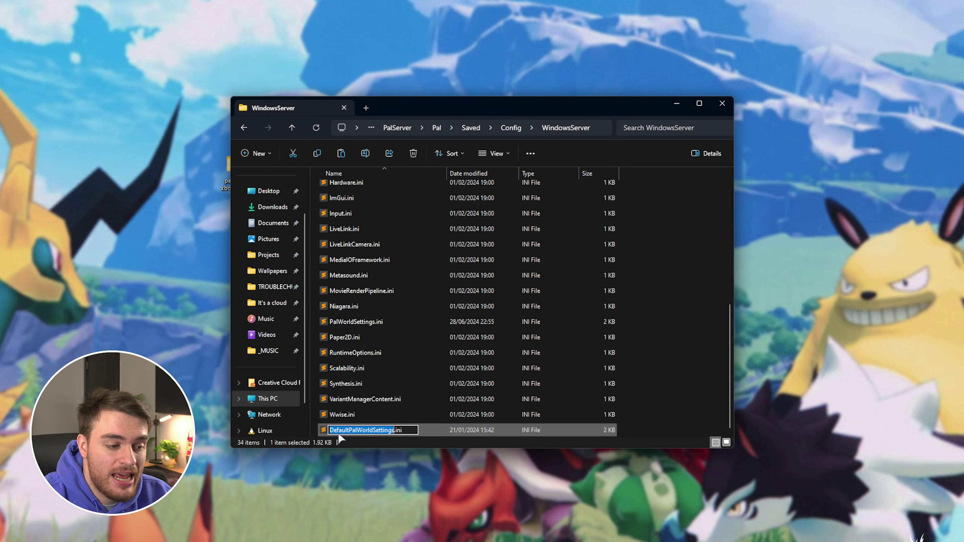
drag(330, 430, 349, 430)
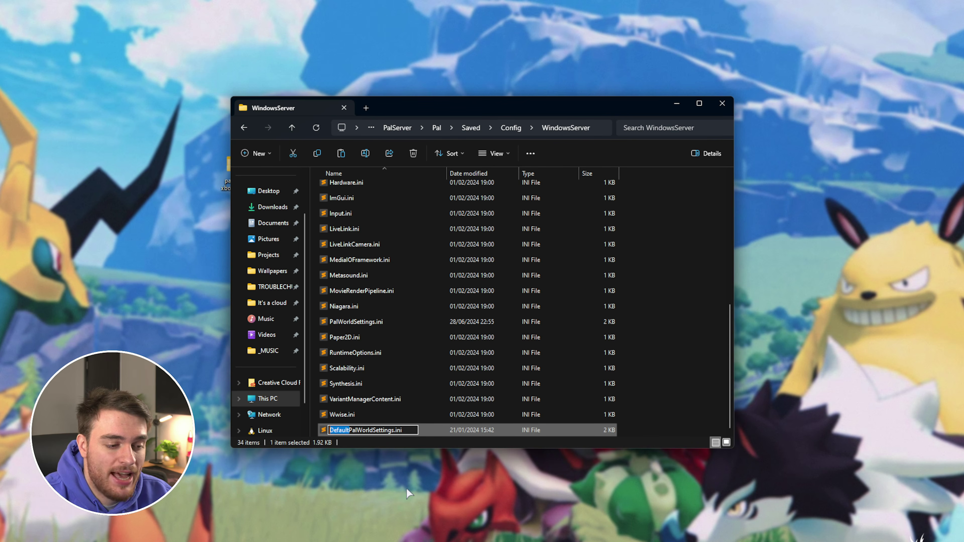
key(BackSpace)
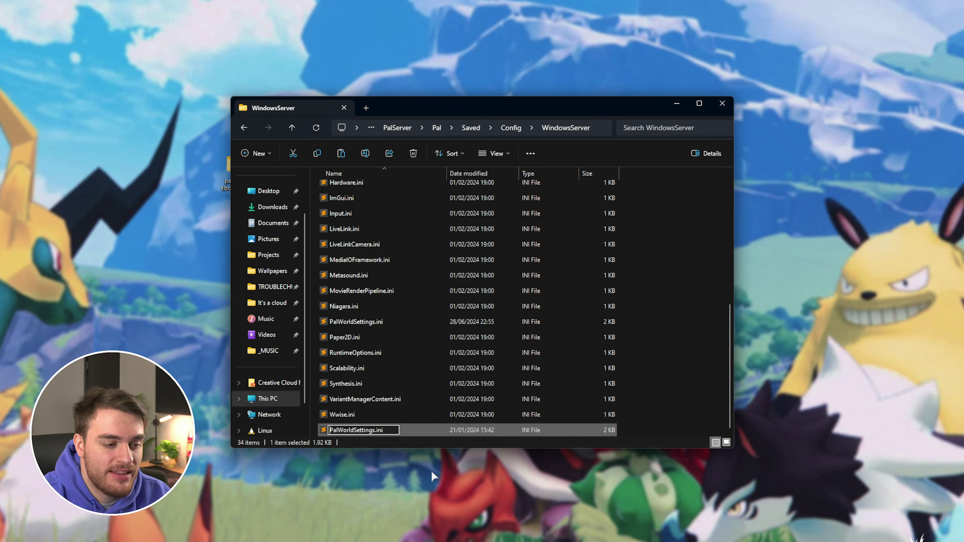
key(Return)
Open PalWorldSettings.ini in Notepad and replace its contents with the default settings
right_click(479, 336)
mouse_move(522, 356)
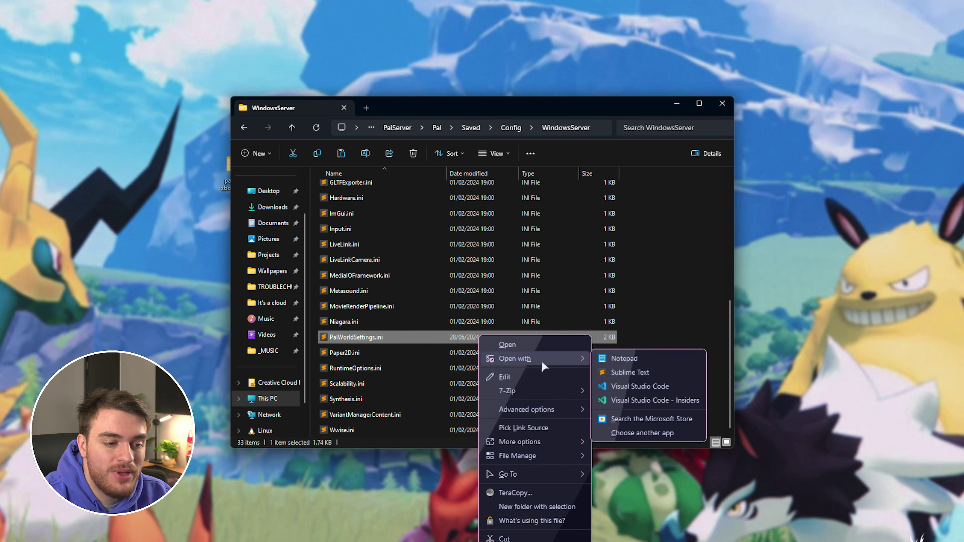
click(631, 361)
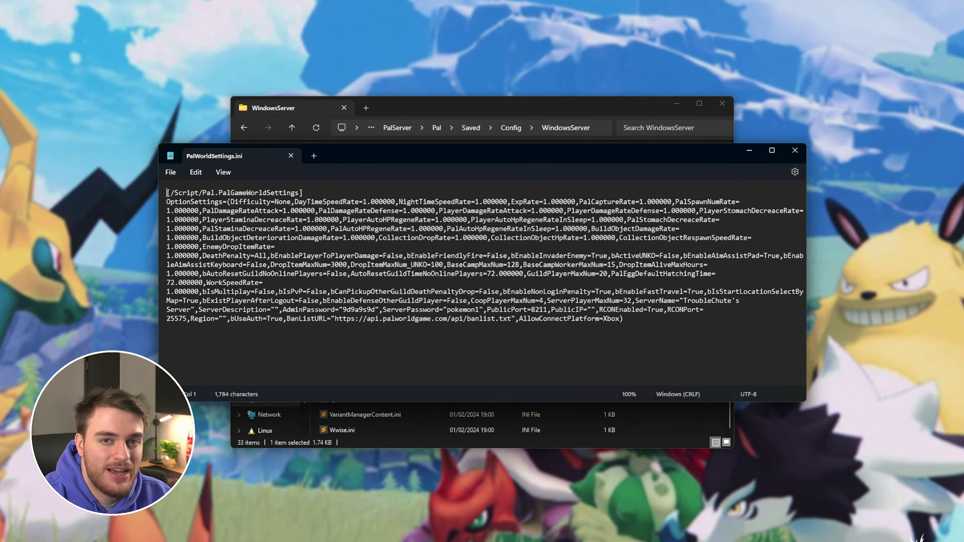
key(ctrl+a)
key(ctrl+v)
drag(807, 228, 949, 351)
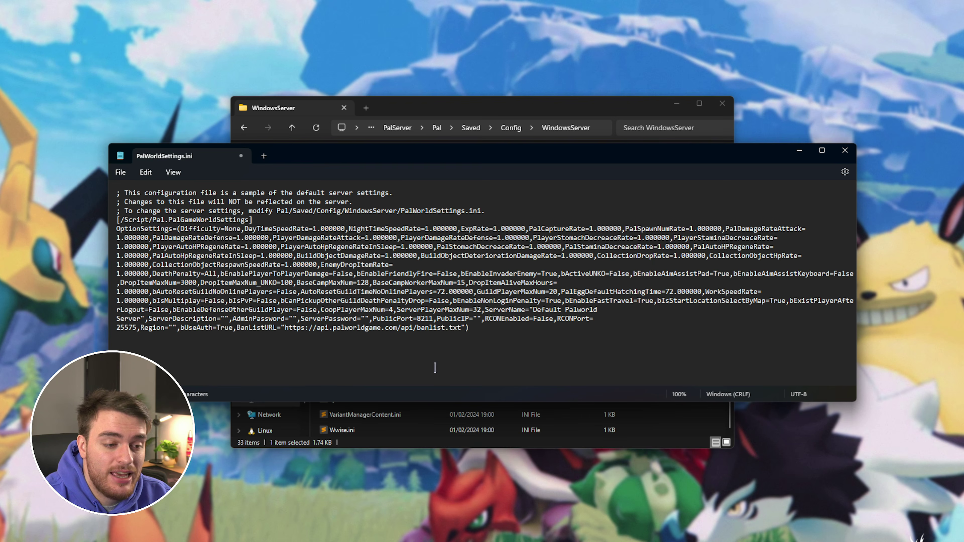
Rename the server from Default Palworld Server to 'TroubleChute's Server'
double_click(427, 309)
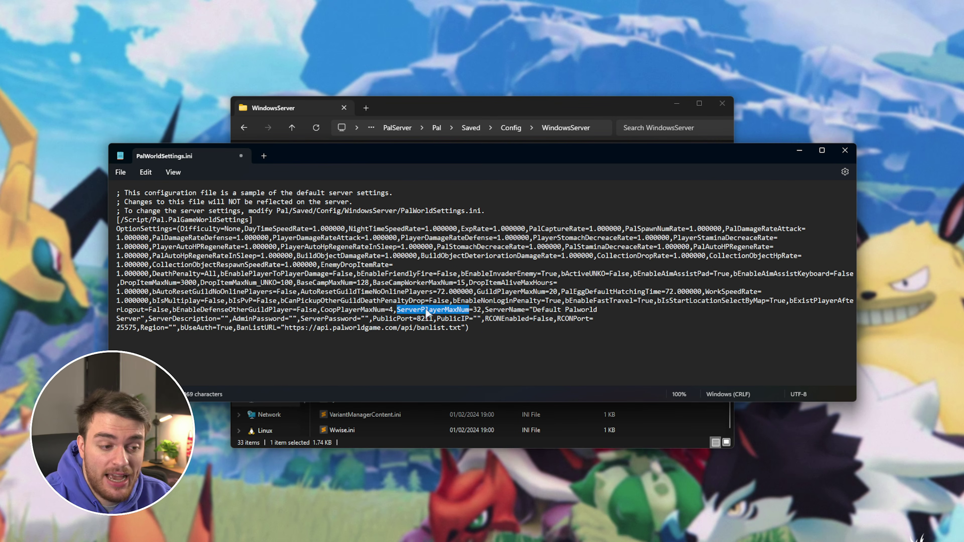
double_click(521, 310)
drag(533, 309, 140, 319)
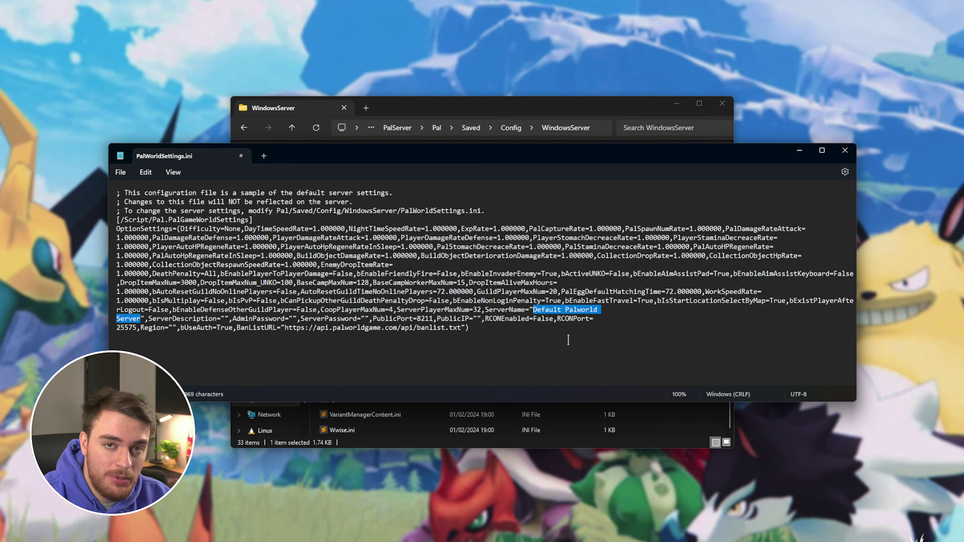
text(TroubleChute's Se)
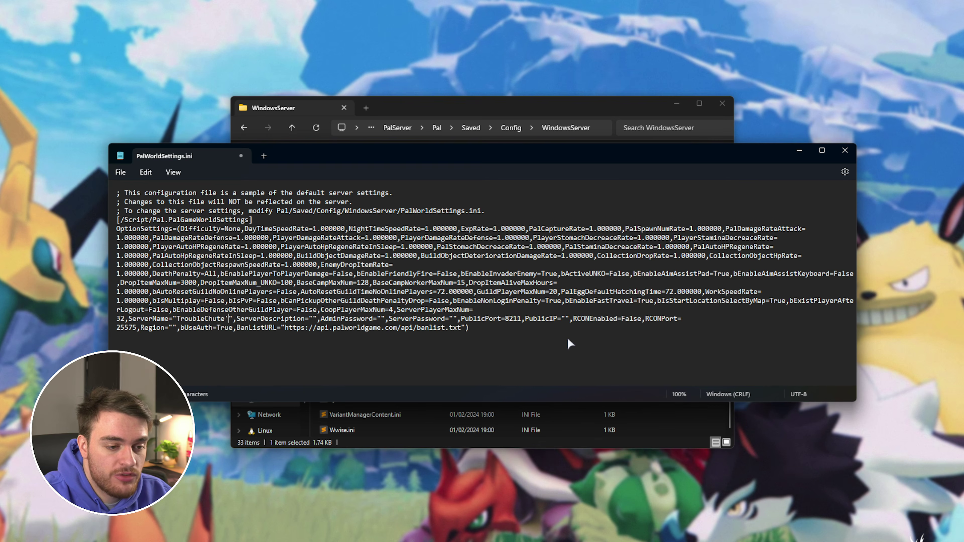
text(rver)
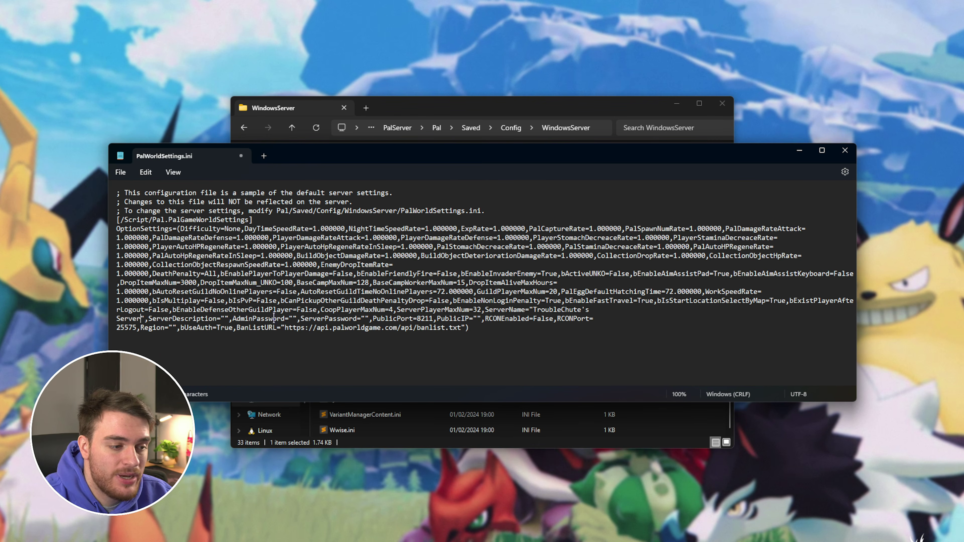
Fill in the AdminPassword and ServerPassword values with chosen passwords
double_click(274, 319)
click(293, 318)
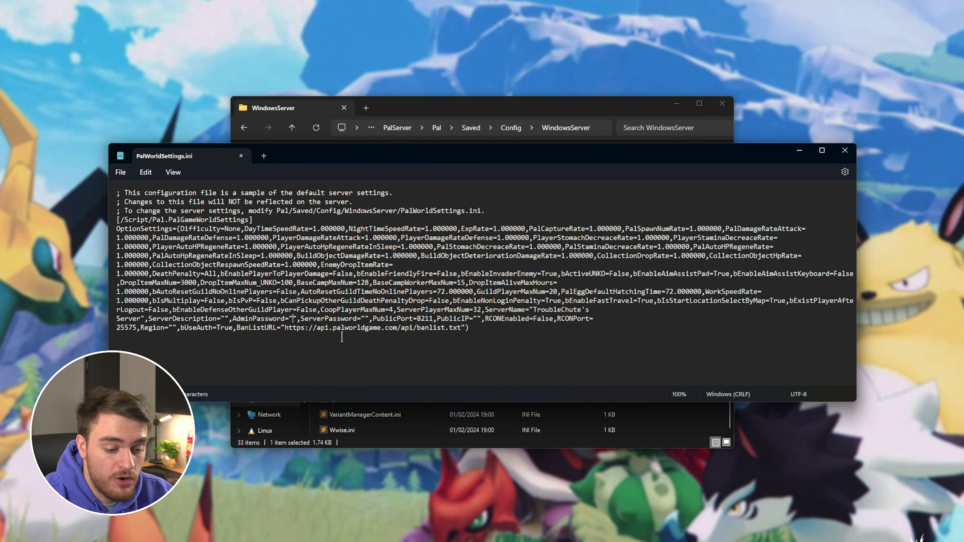
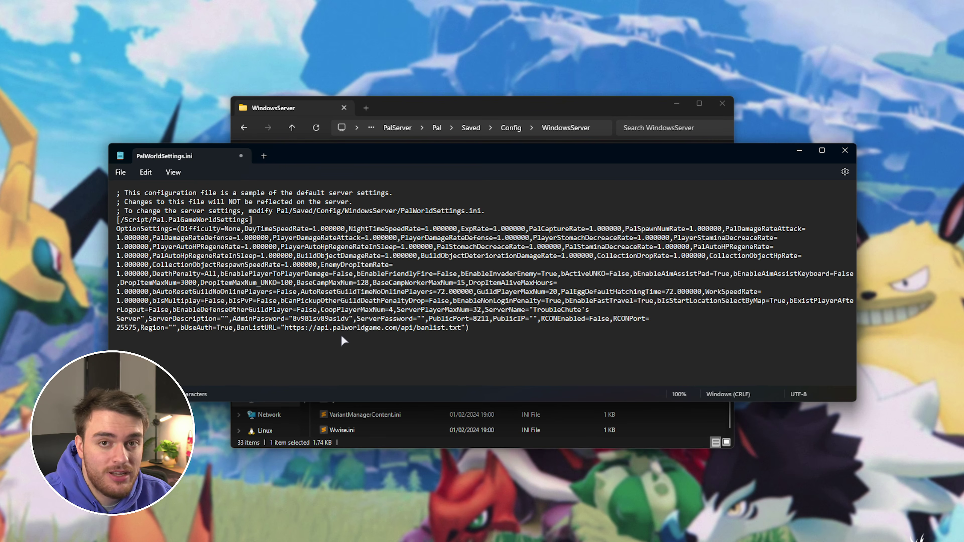
click(420, 319)
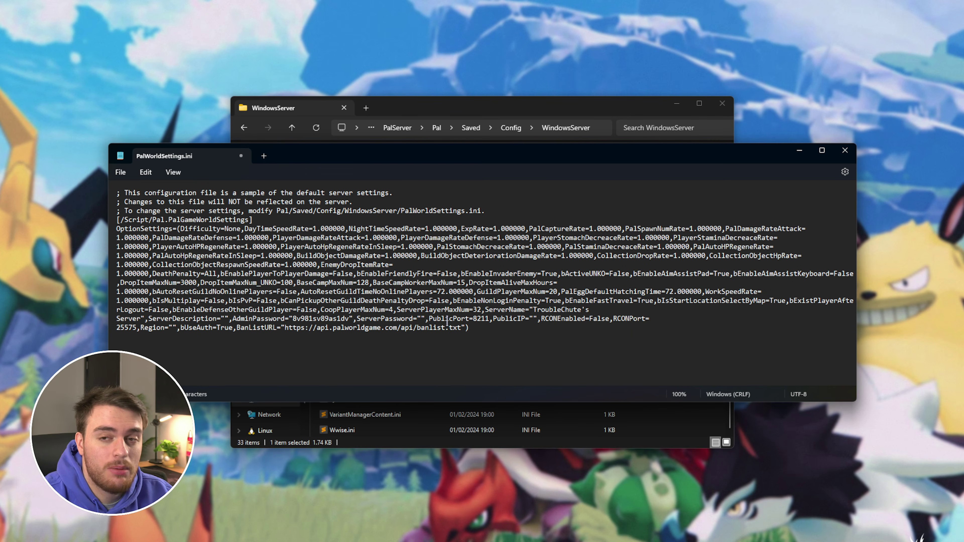
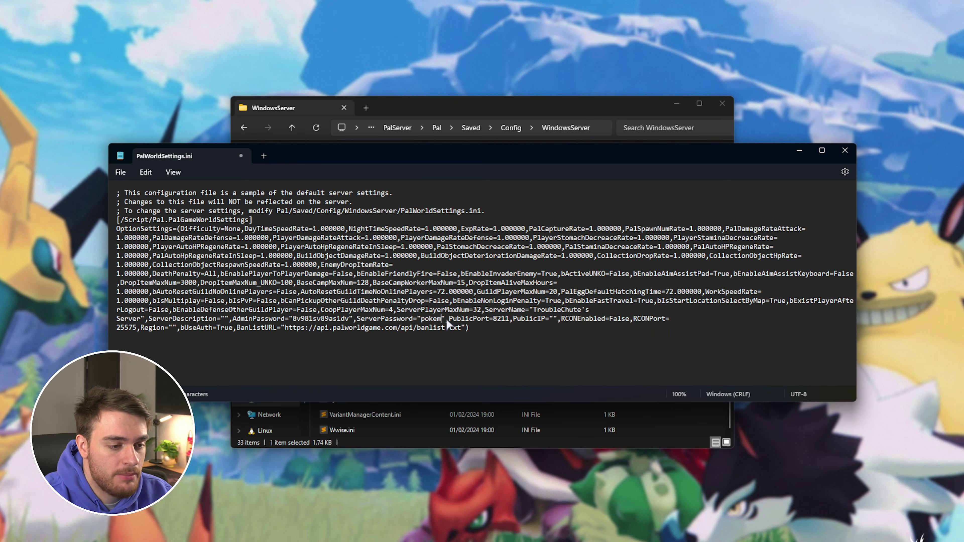
Check that PublicPort stays 8211 and RCONEnabled stays False
double_click(489, 319)
double_click(514, 319)
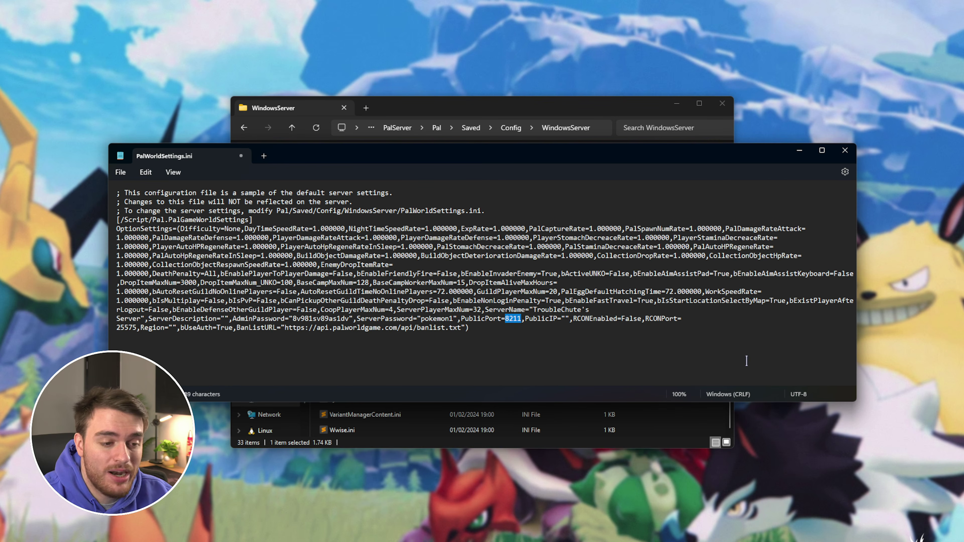
double_click(605, 319)
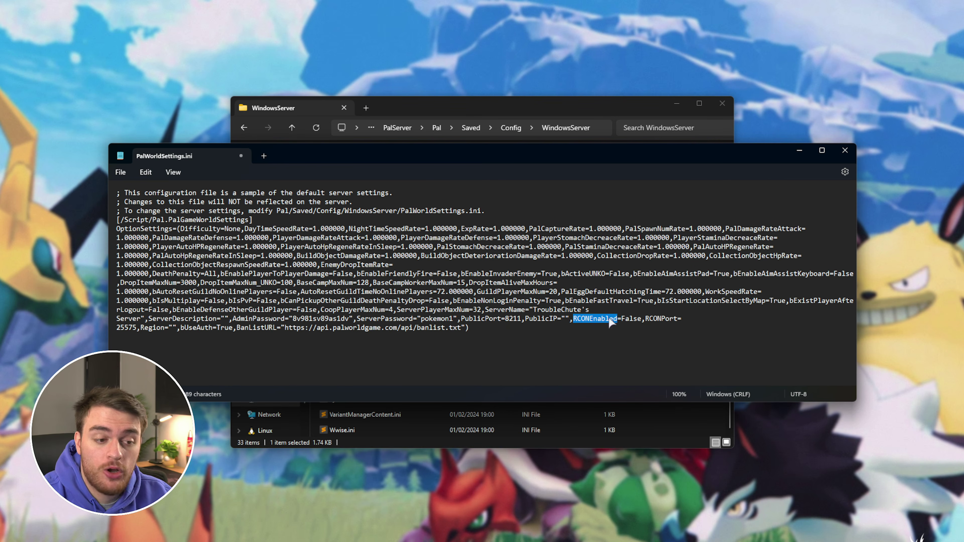
double_click(626, 319)
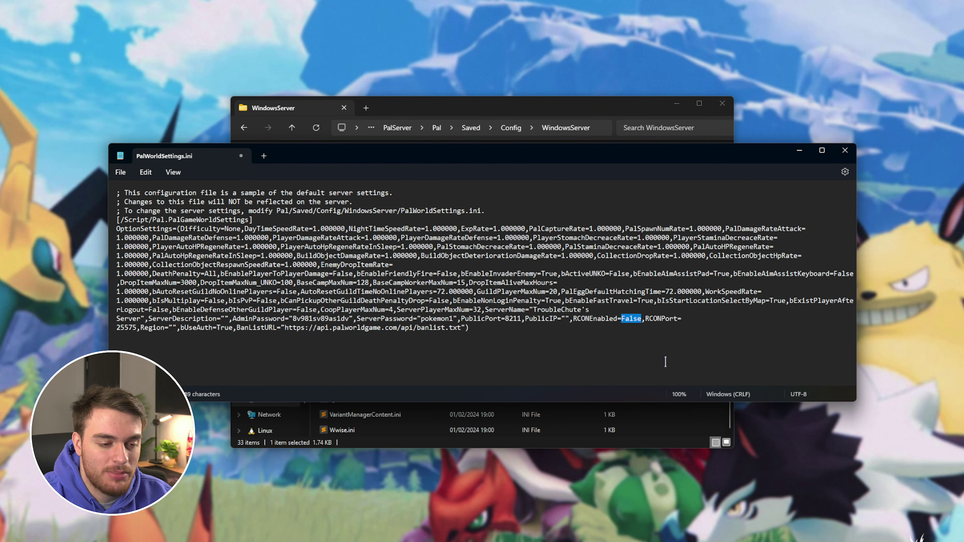
Search the settings for 'allowc', find no AllowConnectPlatform entry, and select the guide's Xbox snippet
click(129, 327)
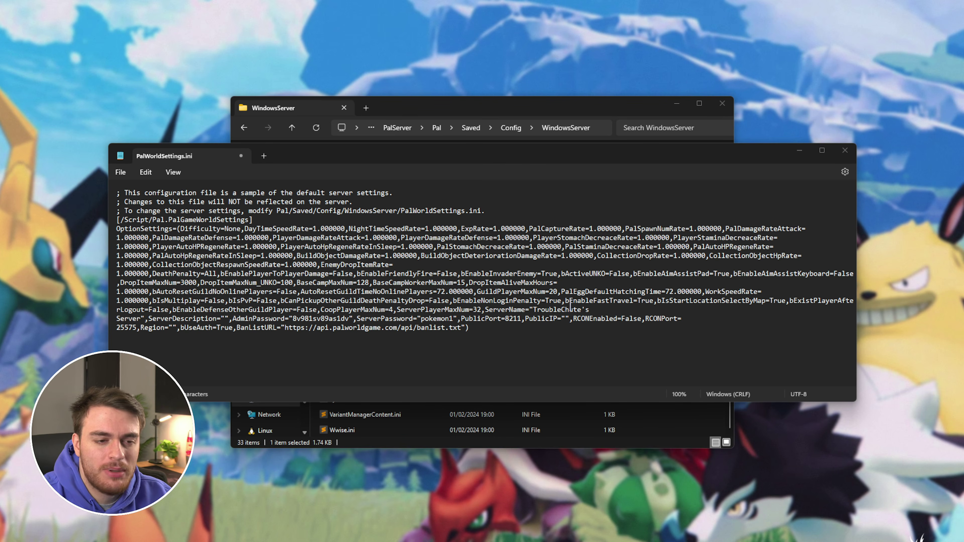
click(567, 293)
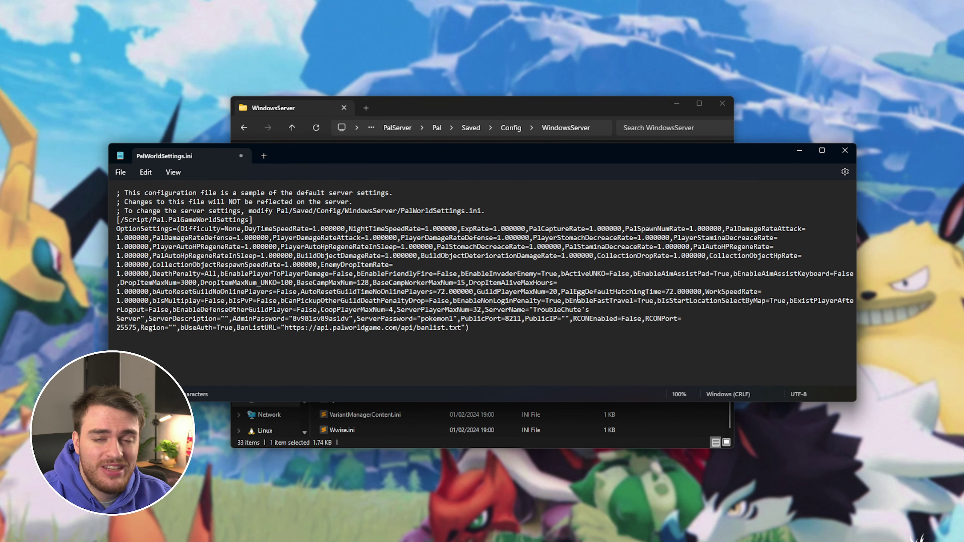
click(647, 309)
key(ctrl+f)
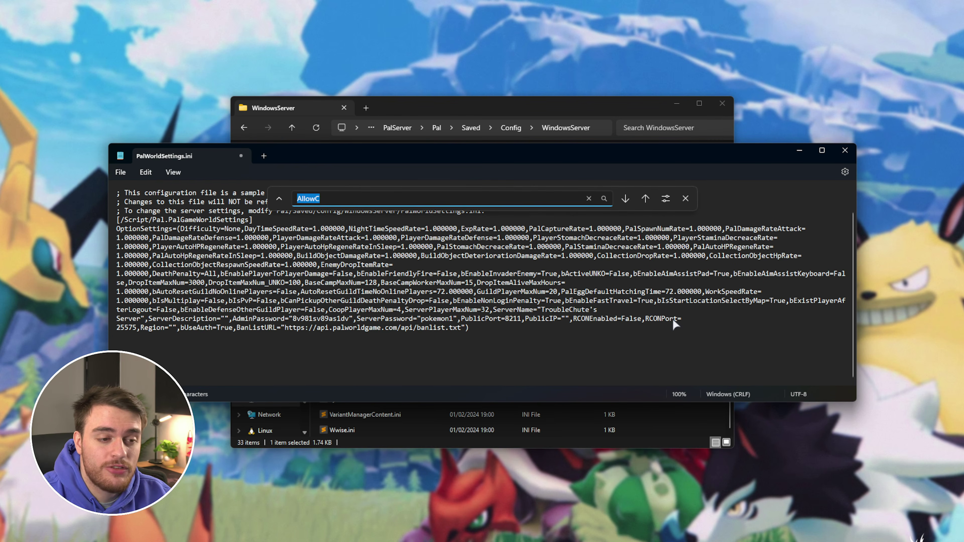
text(allowc)
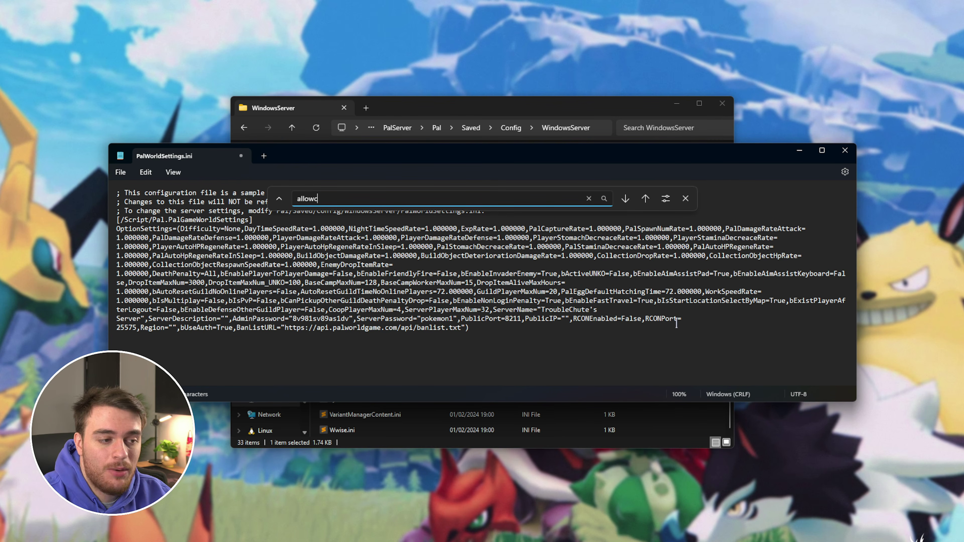
key(Return)
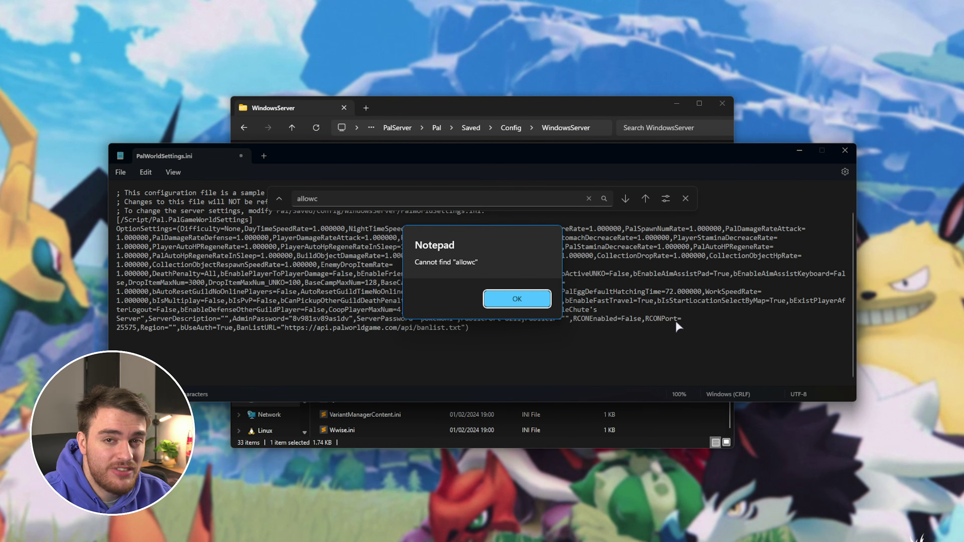
key(Return)
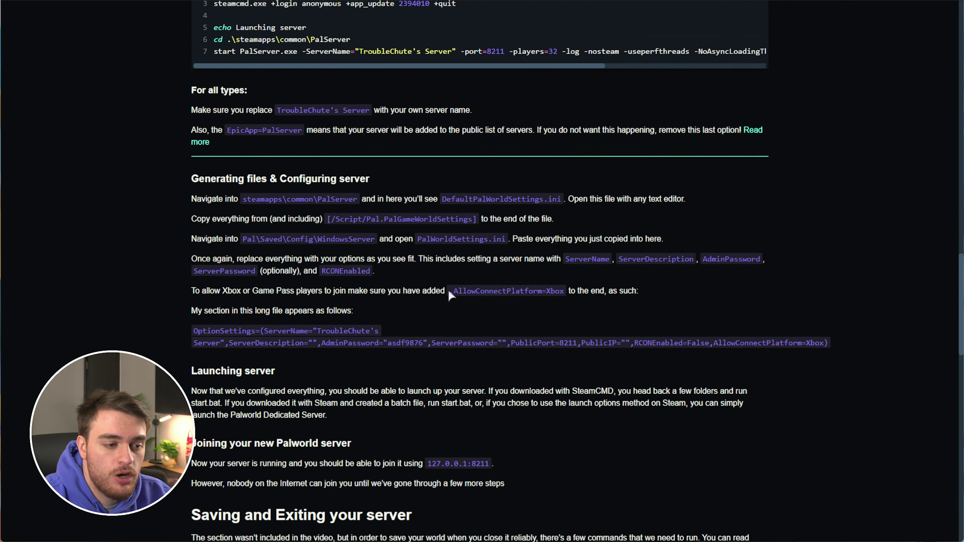
drag(449, 292, 563, 291)
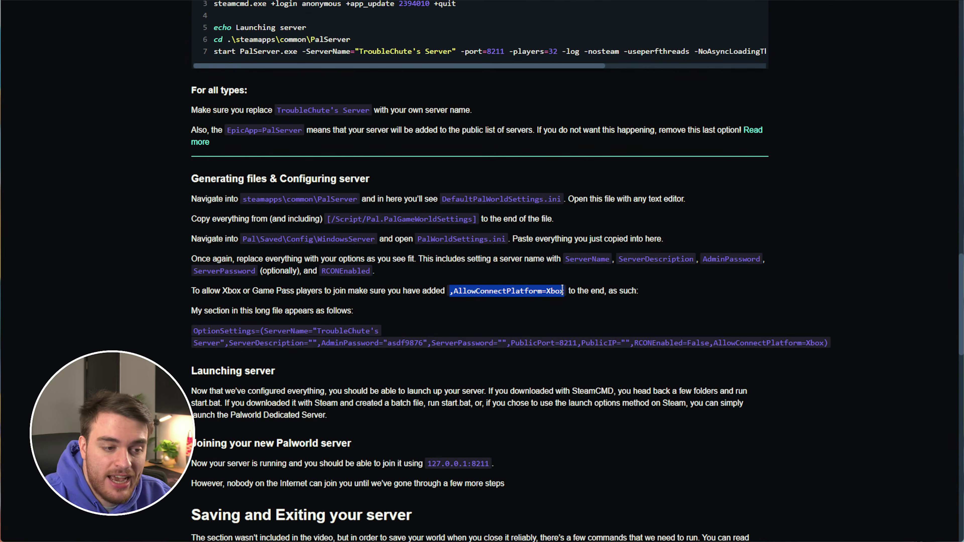
Select the ,AllowConnectPlatform=Xbox snippet in the guide and jump to the settings file's end
click(678, 451)
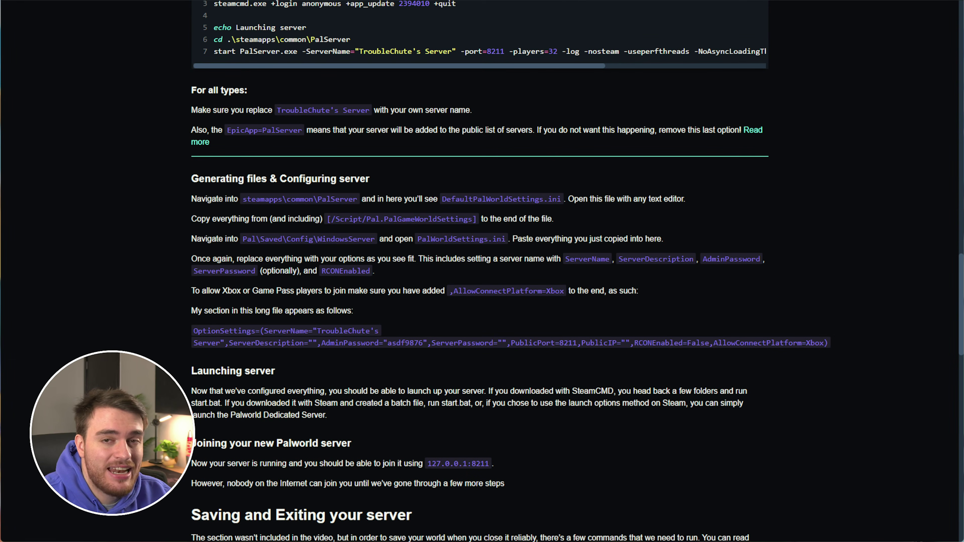
scroll(553, 260, up, 8)
scroll(553, 260, down, 7)
scroll(551, 295, down, 1)
drag(566, 291, 449, 291)
key(ctrl+c)
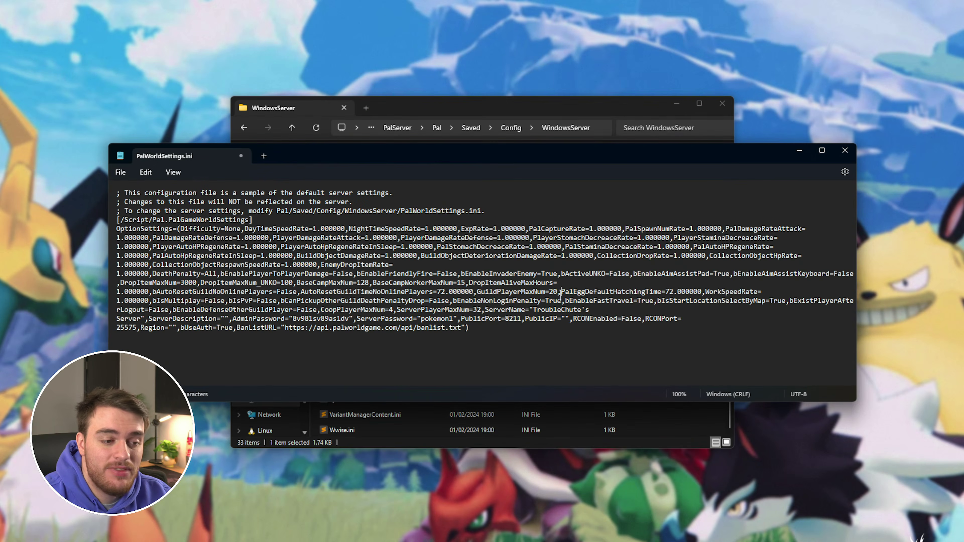
key(ctrl+End)
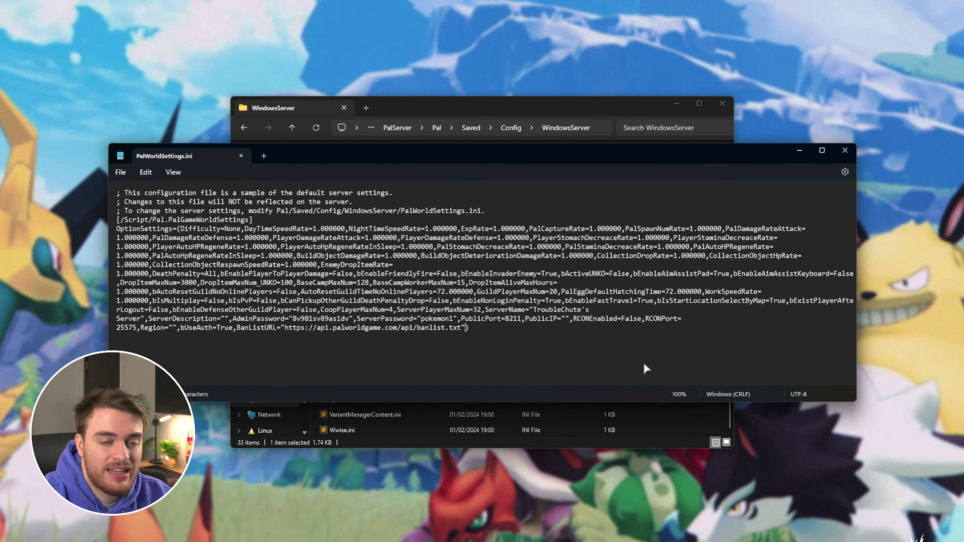
Append ,AllowConnectPlatform=Xbox before the closing bracket, try Steam, revert to Xbox, and close the file
key(ctrl+v)
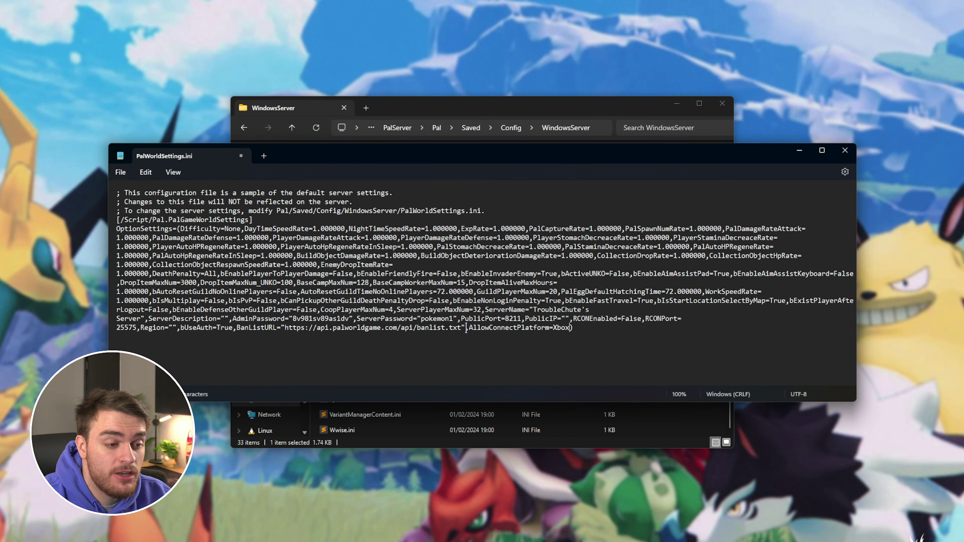
double_click(473, 328)
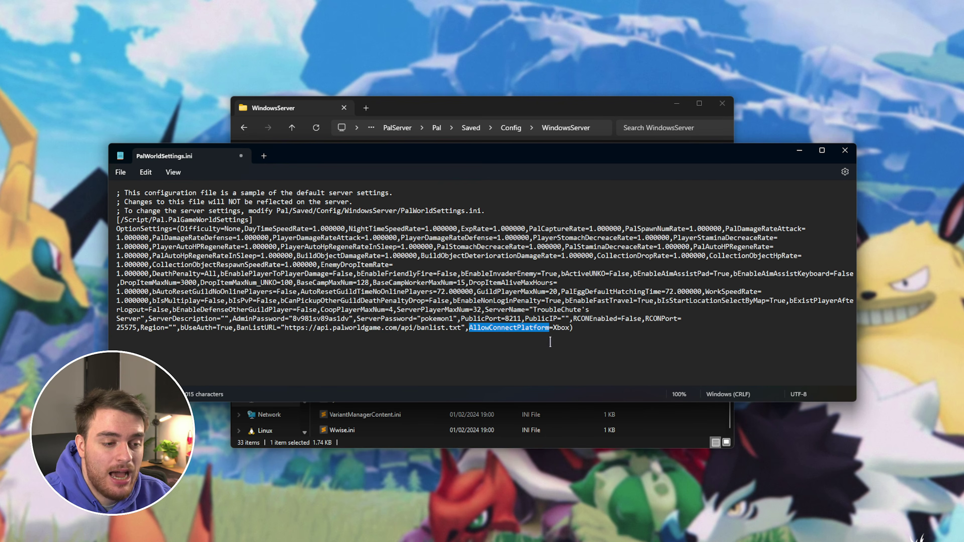
double_click(561, 328)
click(705, 374)
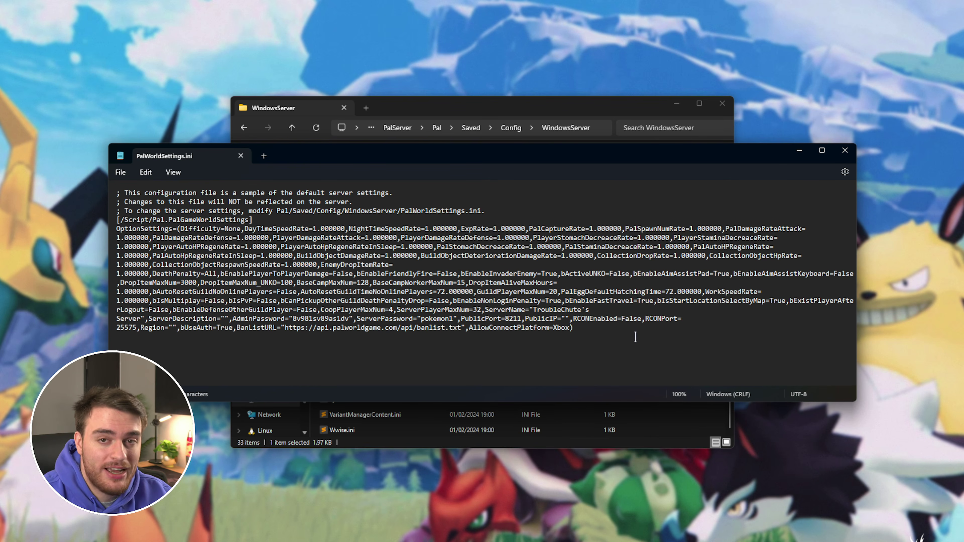
double_click(563, 327)
text(Steam)
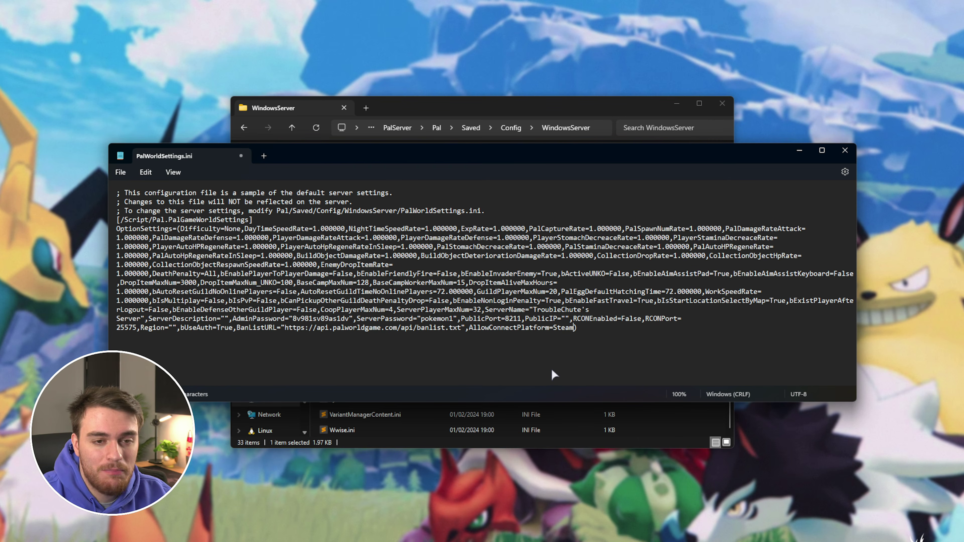
key(ctrl+z)
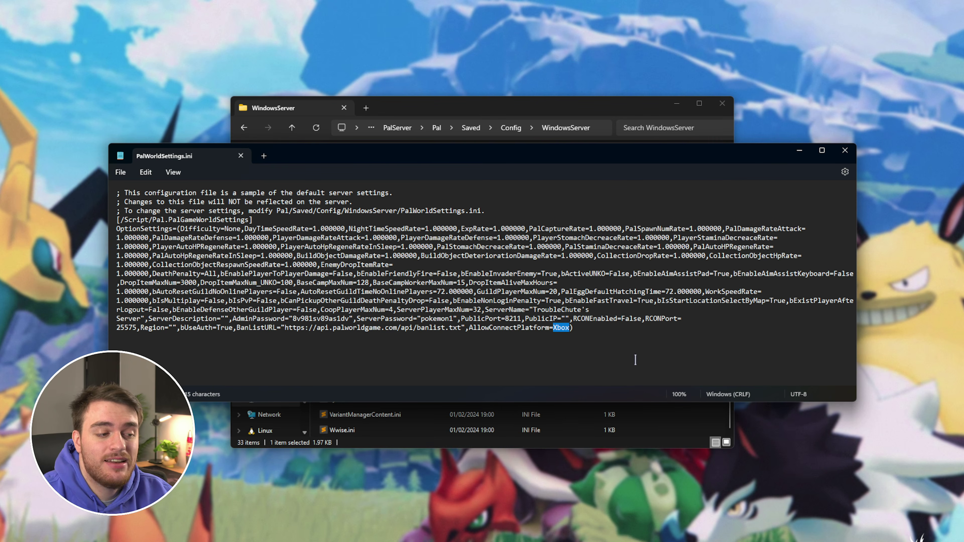
key(ctrl+w)
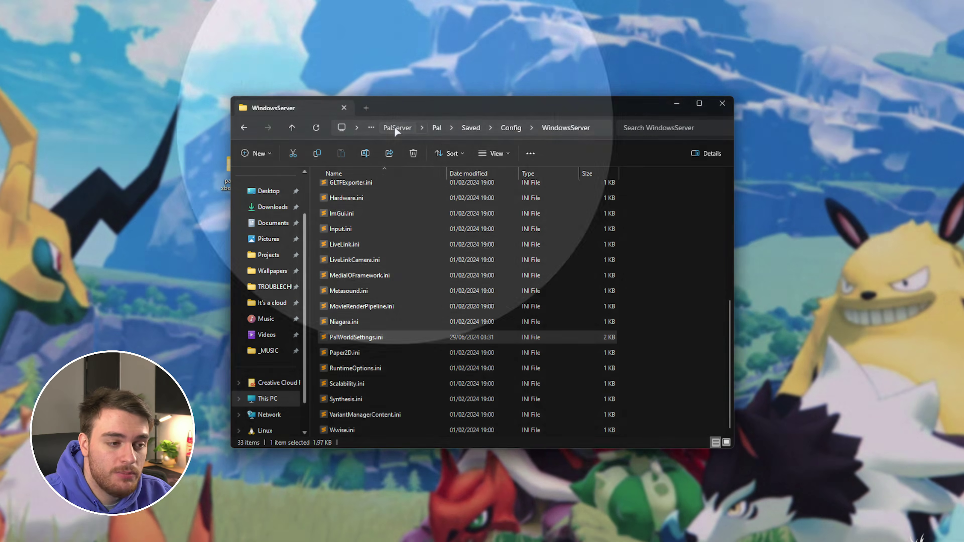
Launch PalServer.exe from the PalServer folder and close the Xbox app it opened
click(394, 128)
click(435, 282)
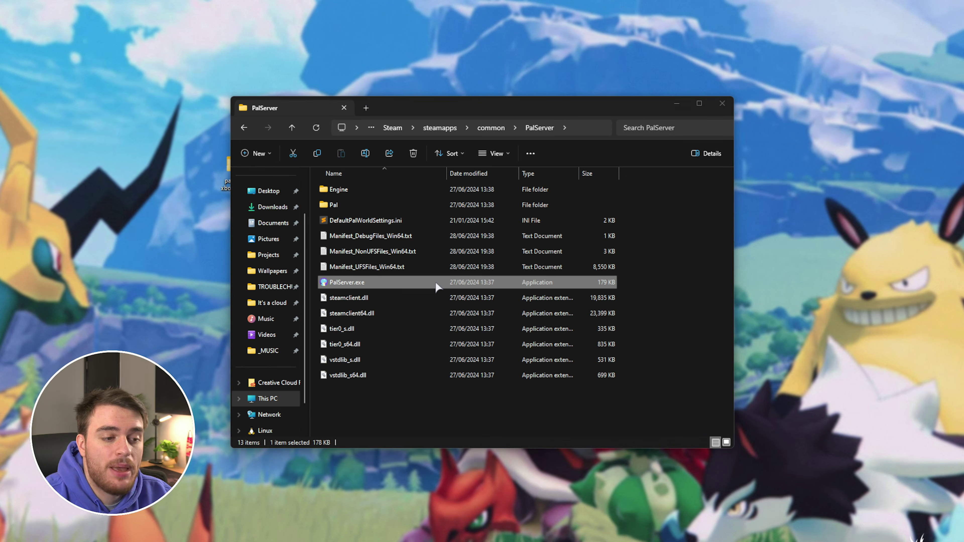
double_click(436, 283)
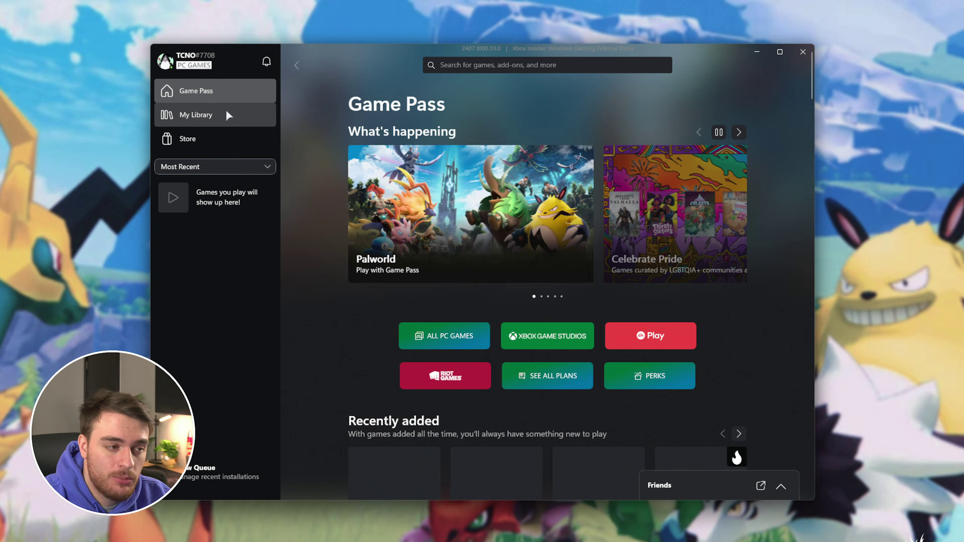
click(226, 111)
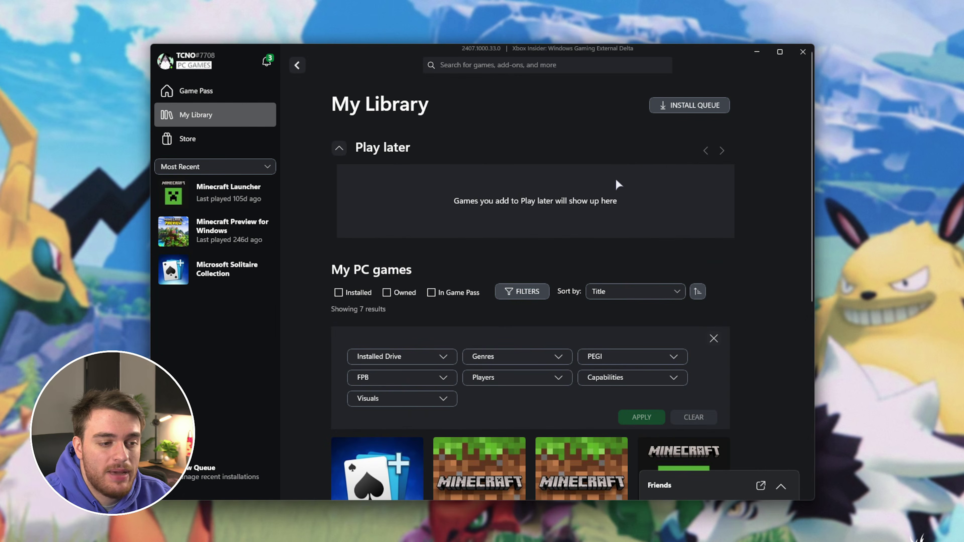
click(802, 50)
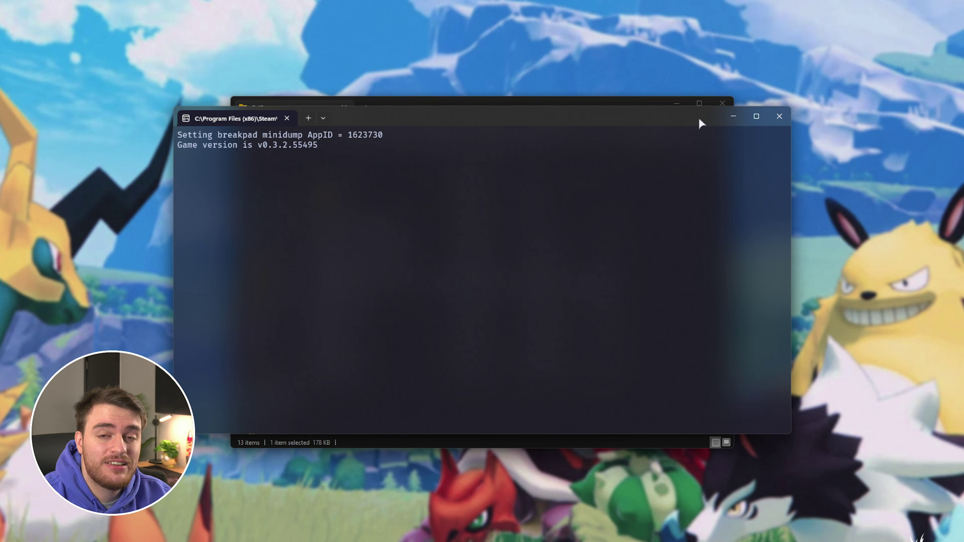
Review the 127.0.0.1:8211 join address in Notepad, selecting the IP, the port, then all
mouse_move(700, 118)
mouse_down()
mouse_move(701, 103)
mouse_move(701, 122)
mouse_up()
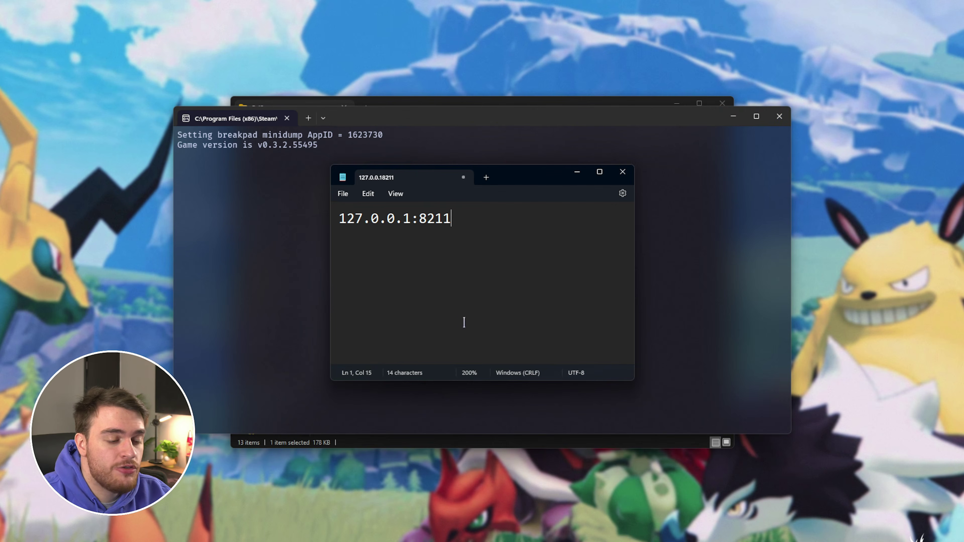
drag(412, 219, 314, 221)
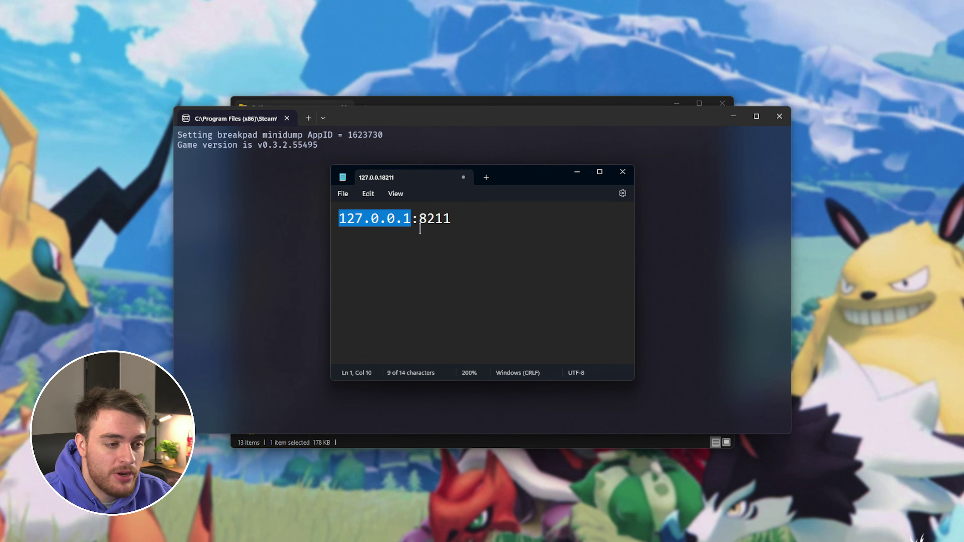
drag(420, 228, 478, 222)
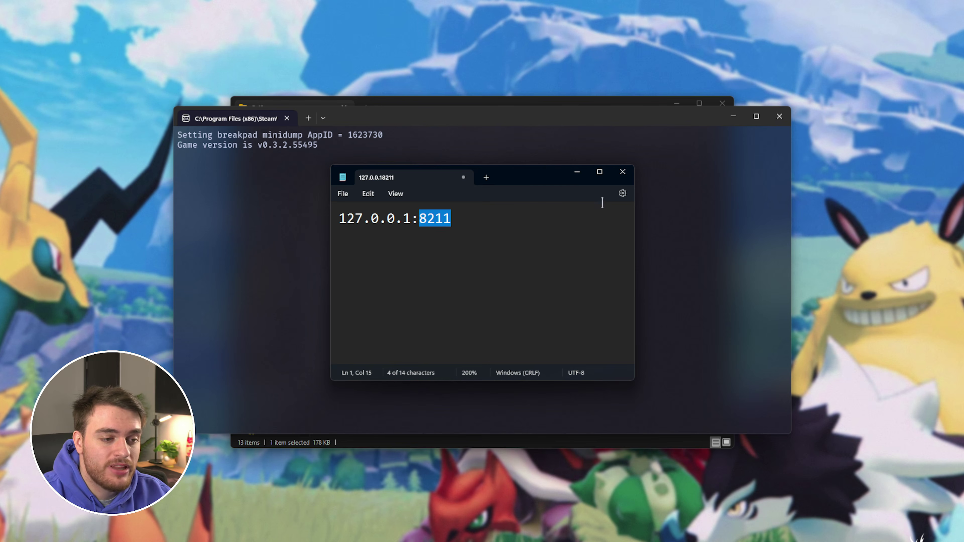
click(539, 266)
key(ctrl+a)
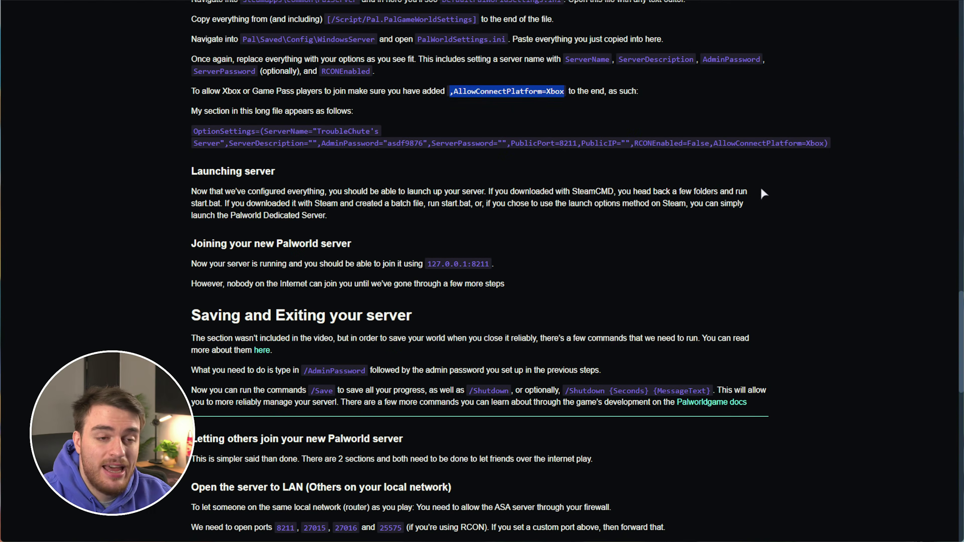
Copy the PowerShell firewall rules for ports 8211, 27015, 27016 and 25575 from the guide
click(661, 192)
scroll(662, 191, down, 10)
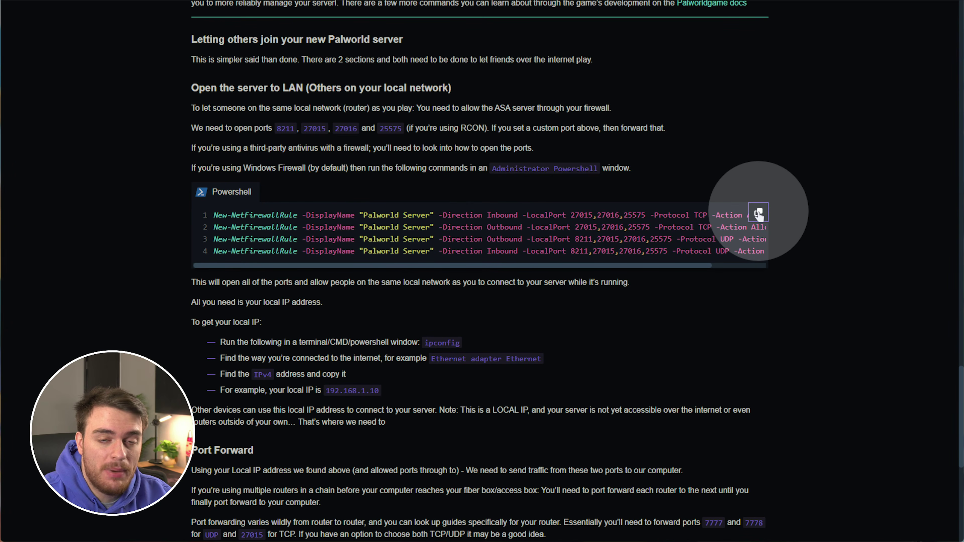
click(759, 214)
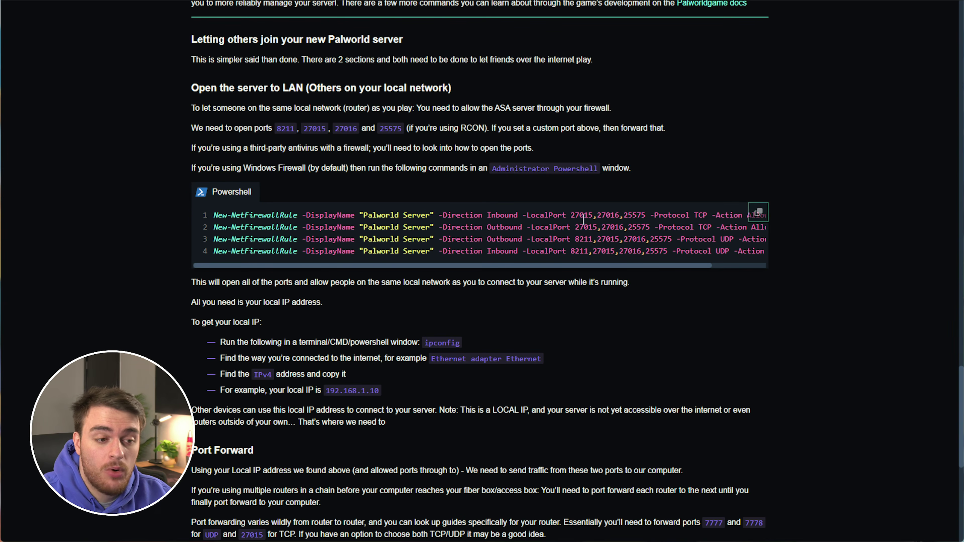
double_click(582, 240)
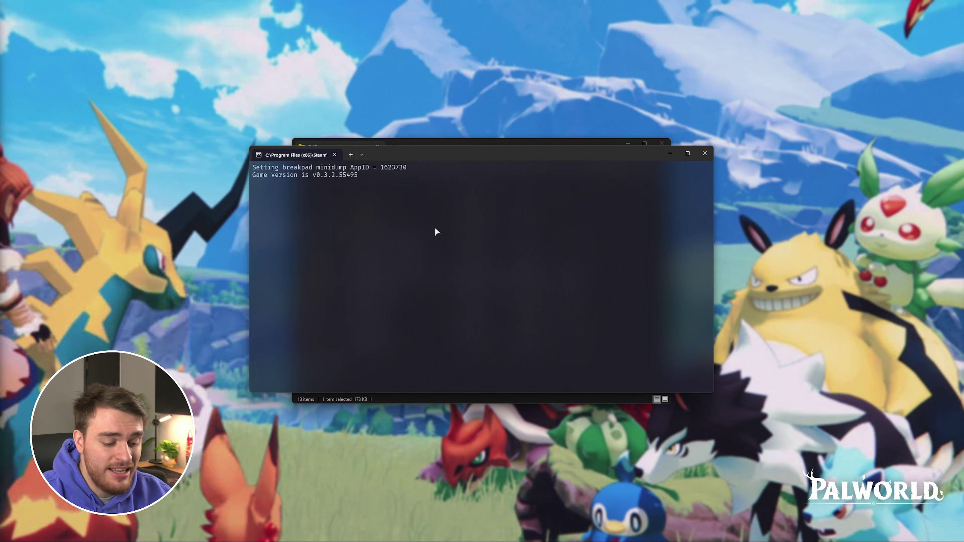
Run the New-NetFirewallRule commands in an administrator PowerShell to create Palworld Server rules, then close it
key(super)
text(powershell)
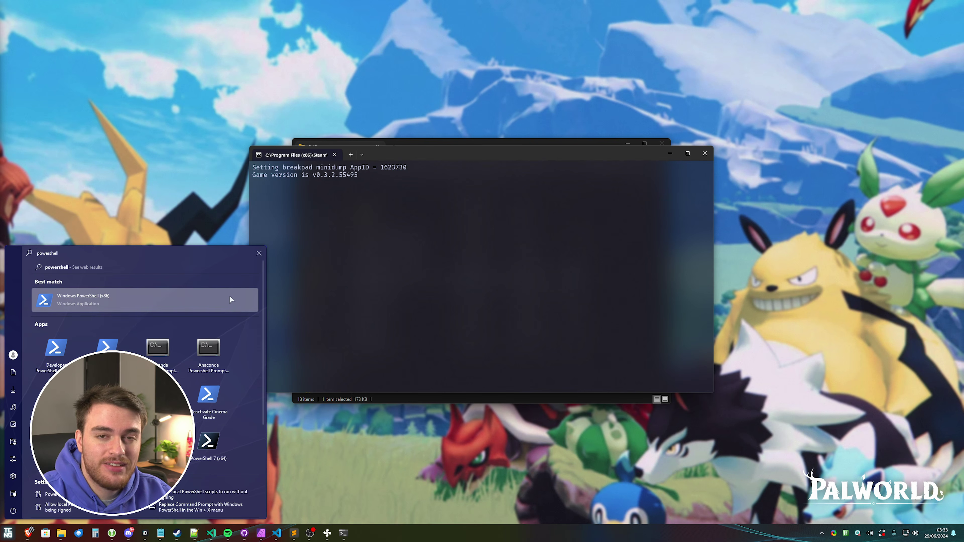
click(229, 295)
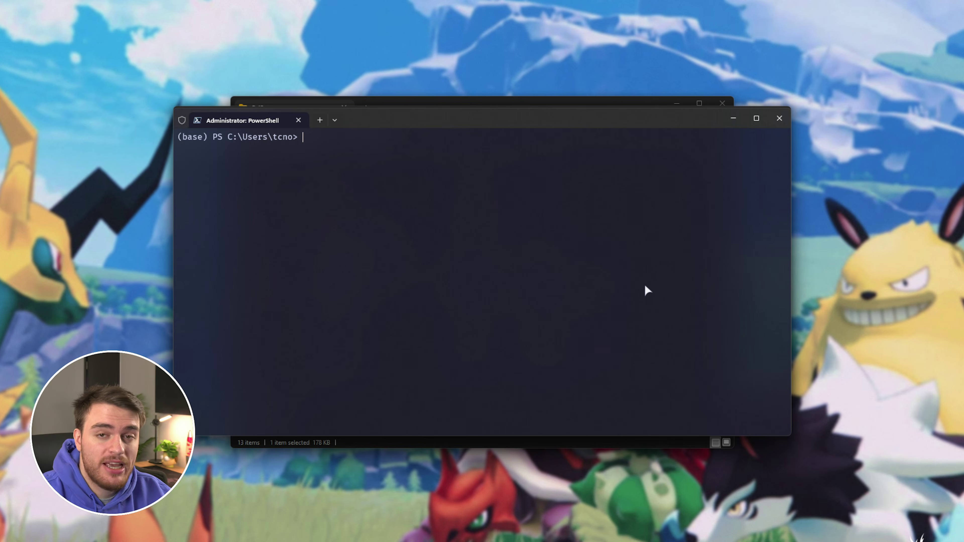
key(ctrl+v)
key(Return)
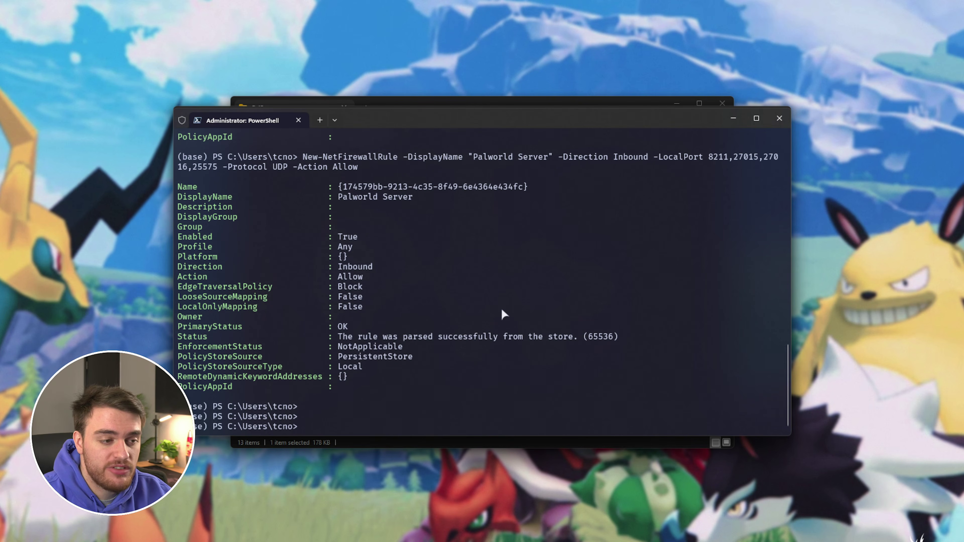
scroll(490, 327, up, 4)
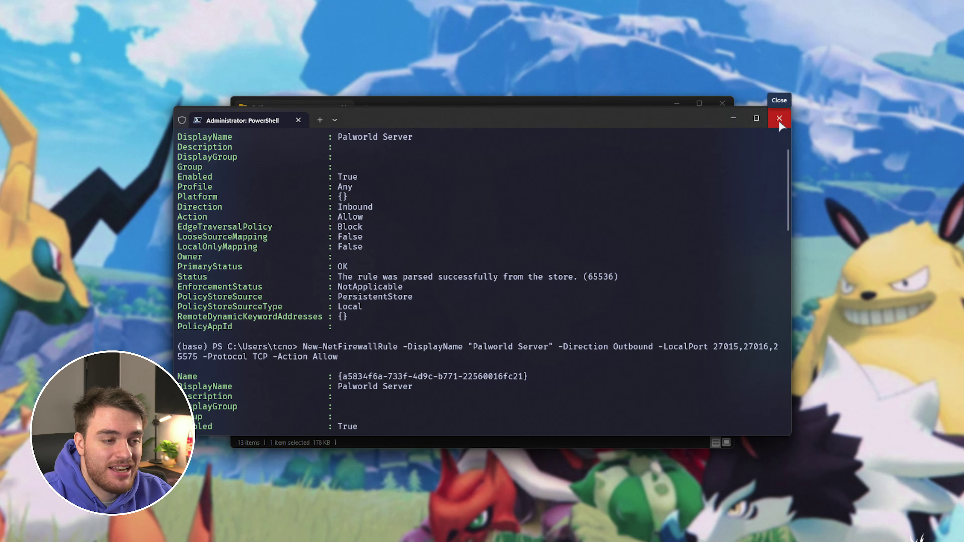
click(779, 118)
mouse_move(685, 119)
mouse_down()
mouse_move(681, 128)
mouse_move(689, 121)
mouse_up()
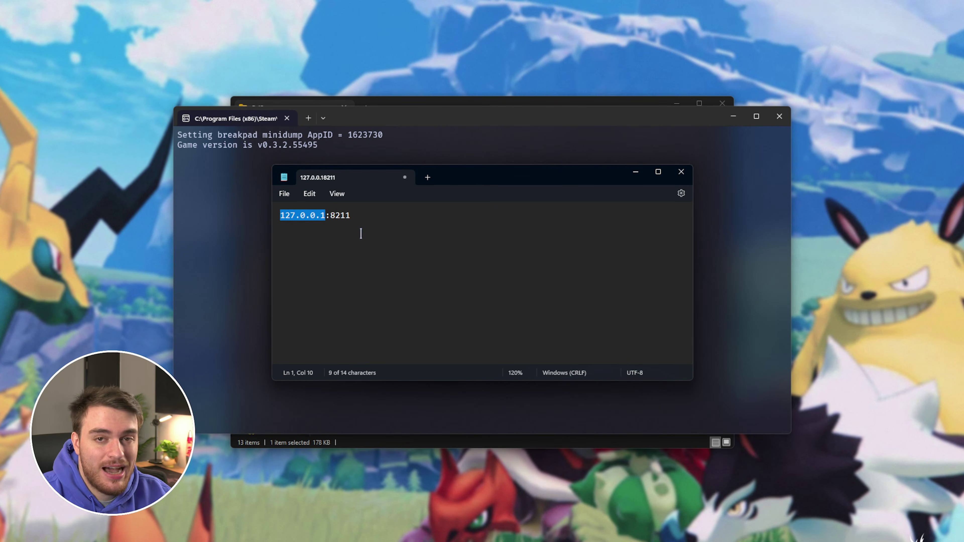
Run ipconfig and copy the Ethernet adapter's IPv4 address 192.168.1.50
key(super)
text(cmd)
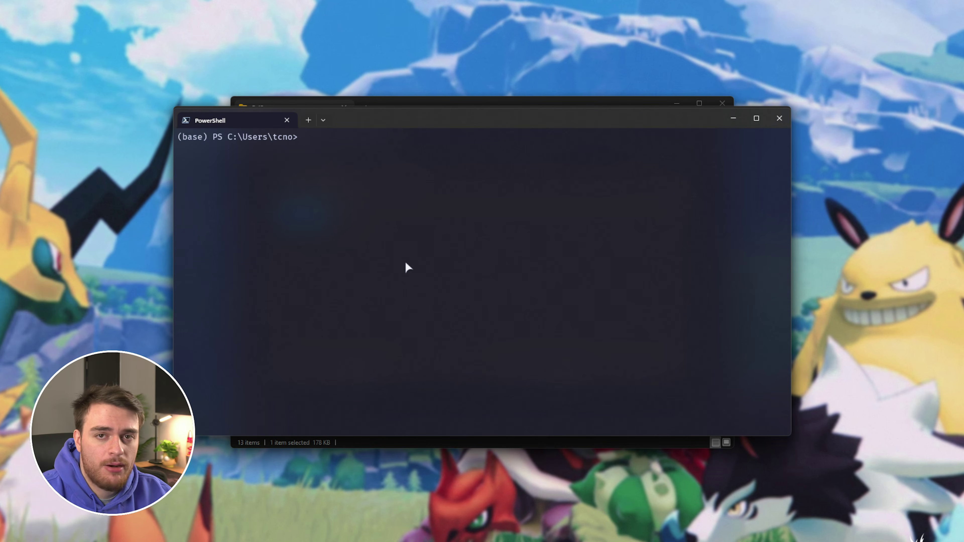
text(ip)
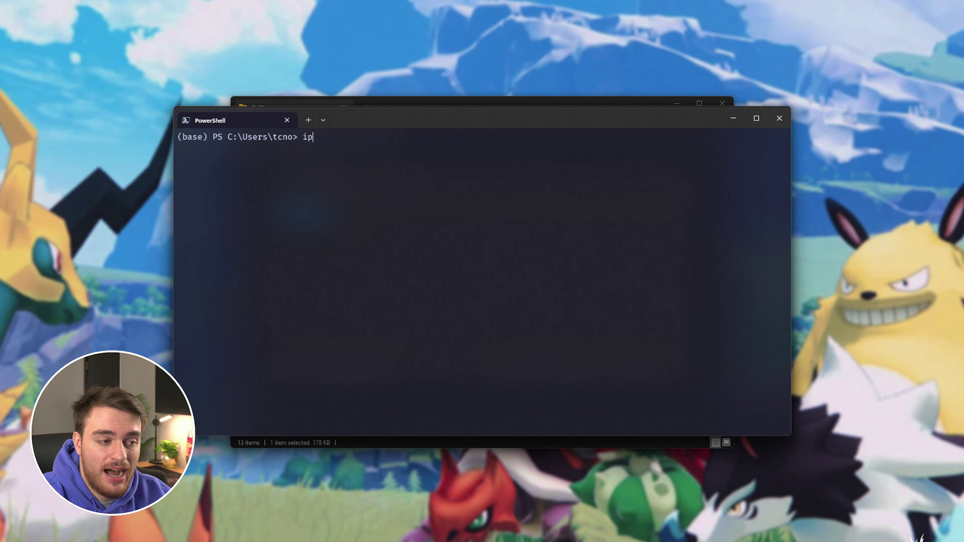
text(config)
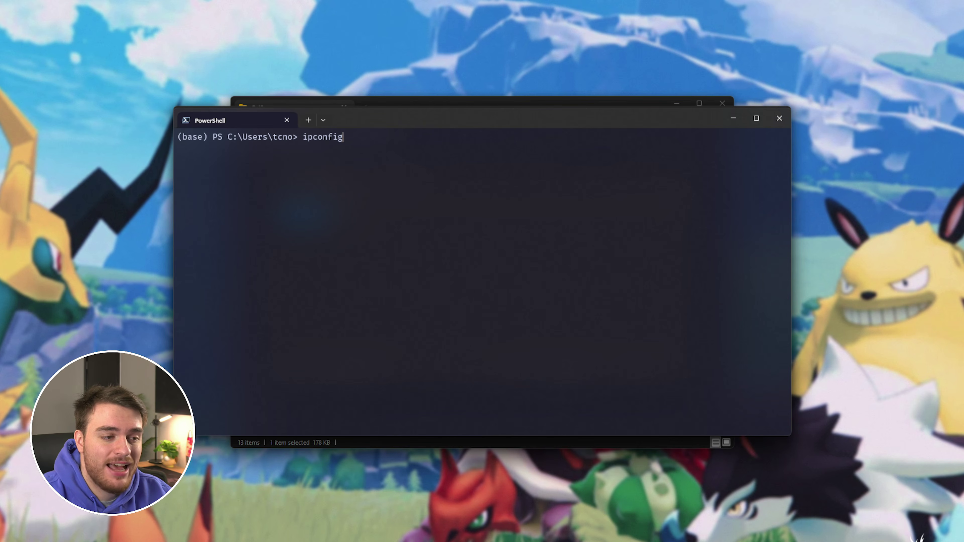
key(Return)
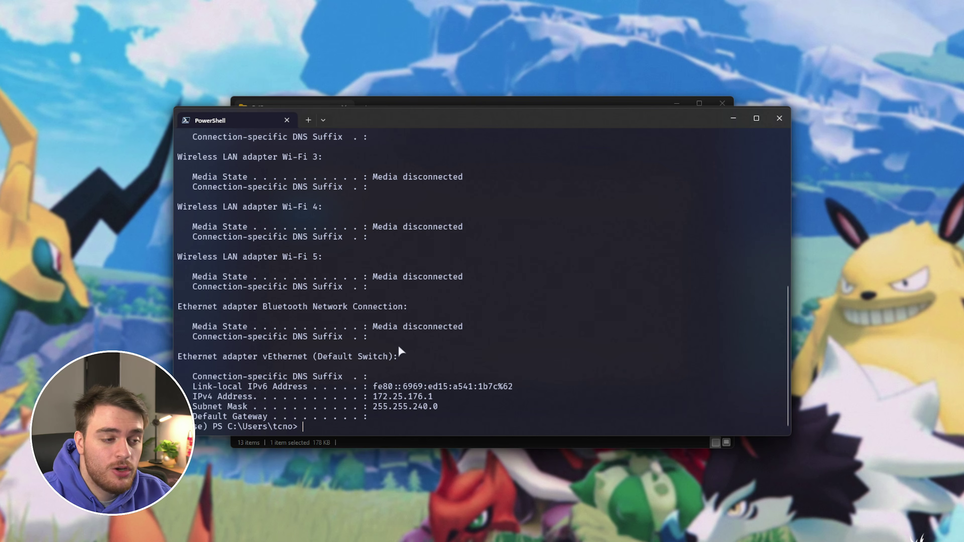
scroll(399, 350, up, 7)
scroll(408, 355, up, 3)
drag(308, 187, 187, 184)
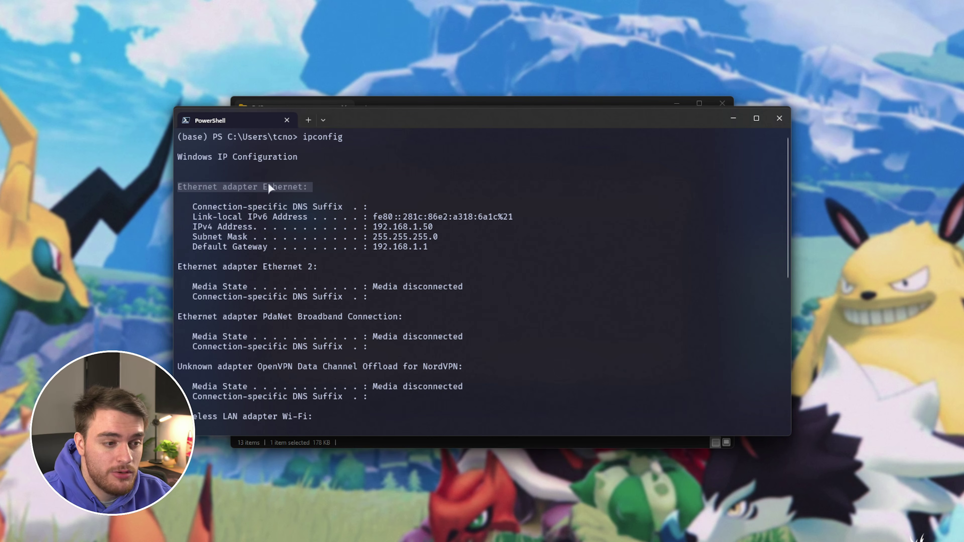
drag(188, 226, 250, 230)
click(373, 226)
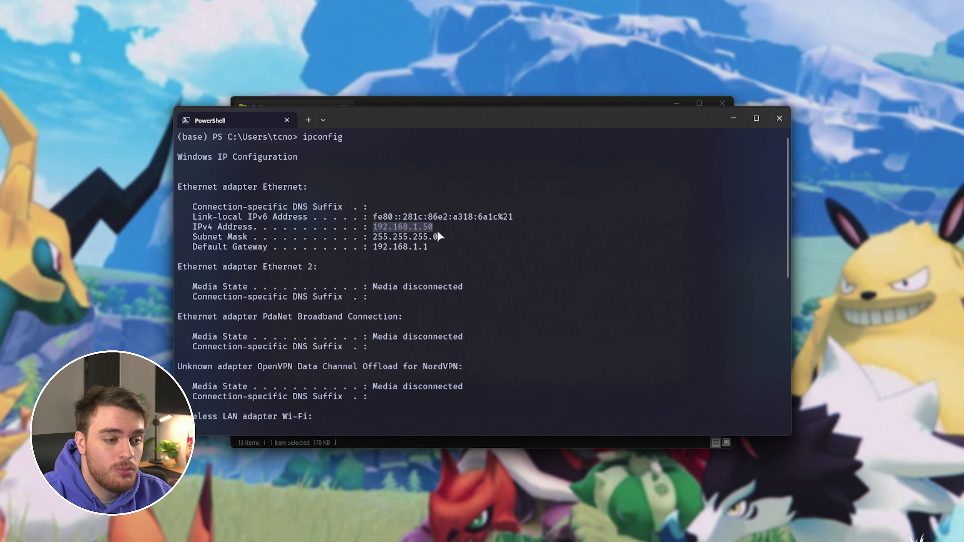
key(ctrl+c)
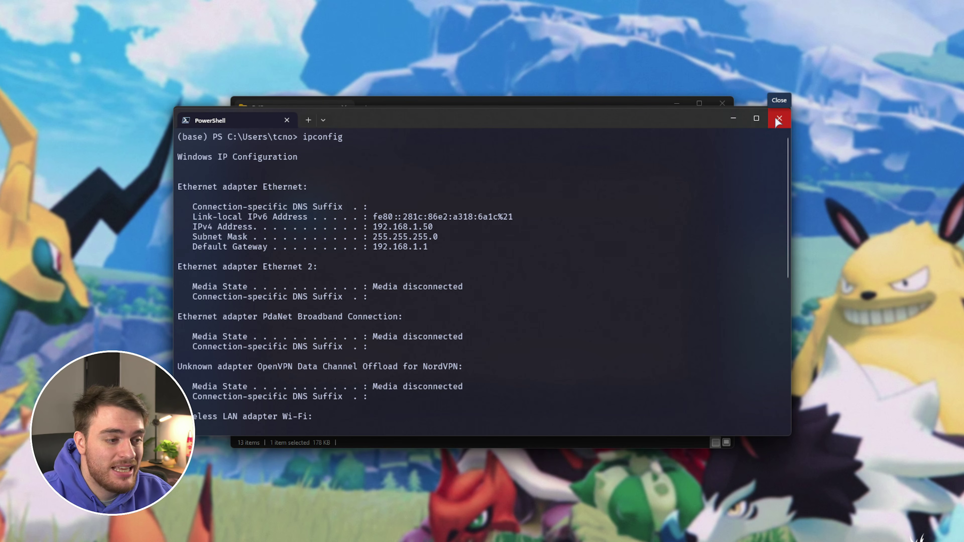
Replace 127.0.0.1 with 192.168.1.50 in the Notepad join address and minimize Notepad
click(778, 118)
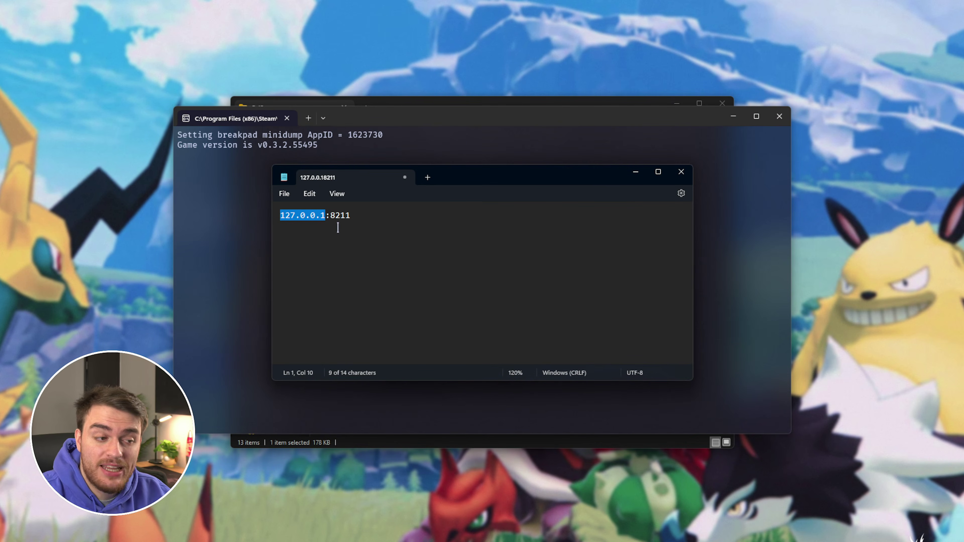
key(ctrl+v)
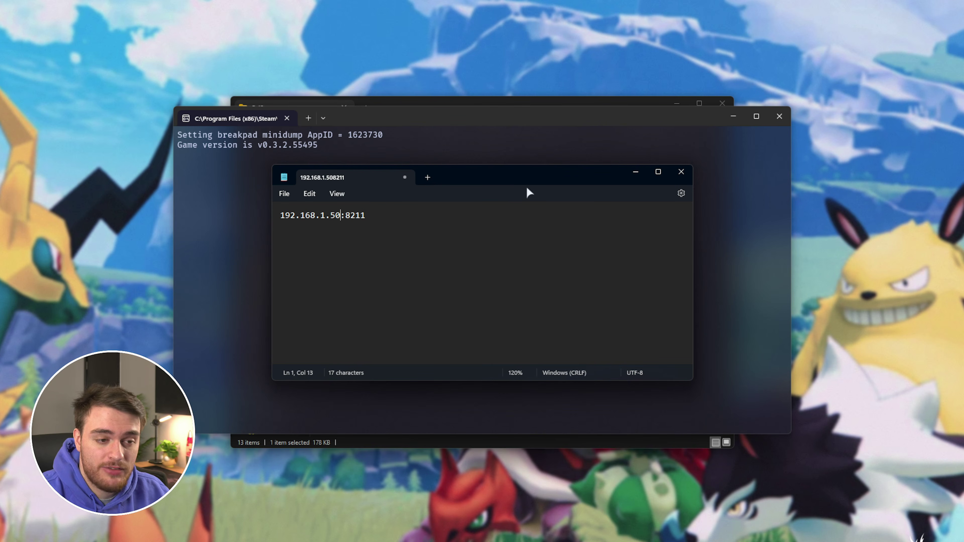
click(631, 173)
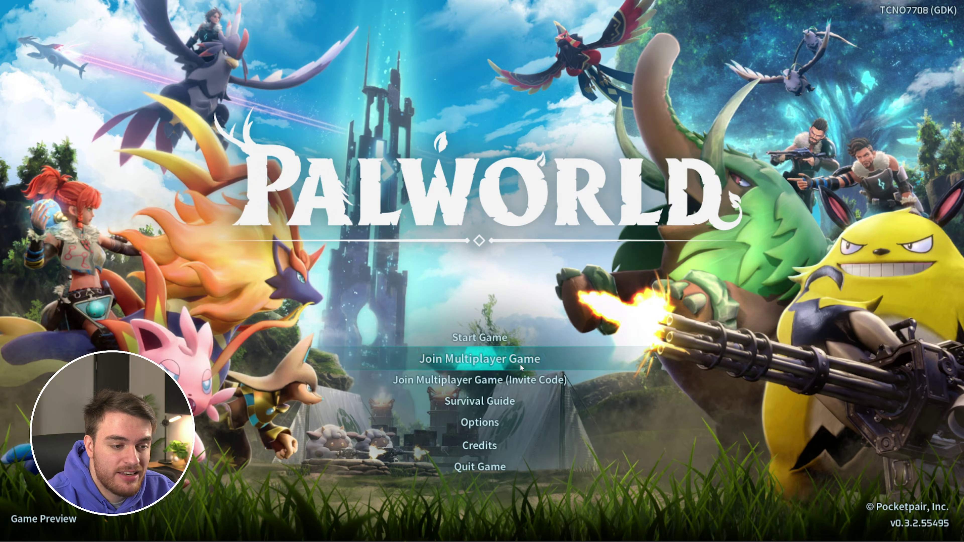
Join the dedicated server at 192.168.1.50:8211 from Palworld, entering the server password
click(520, 362)
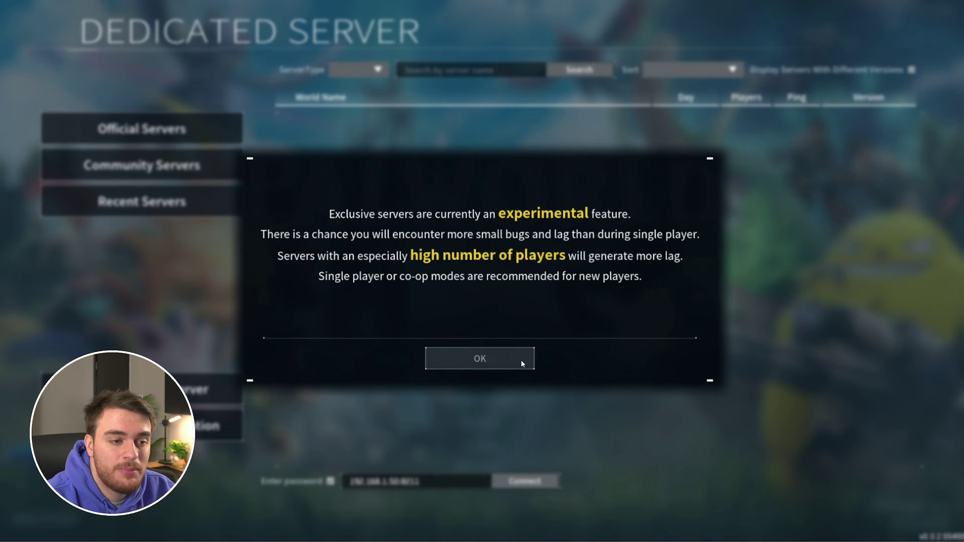
click(521, 360)
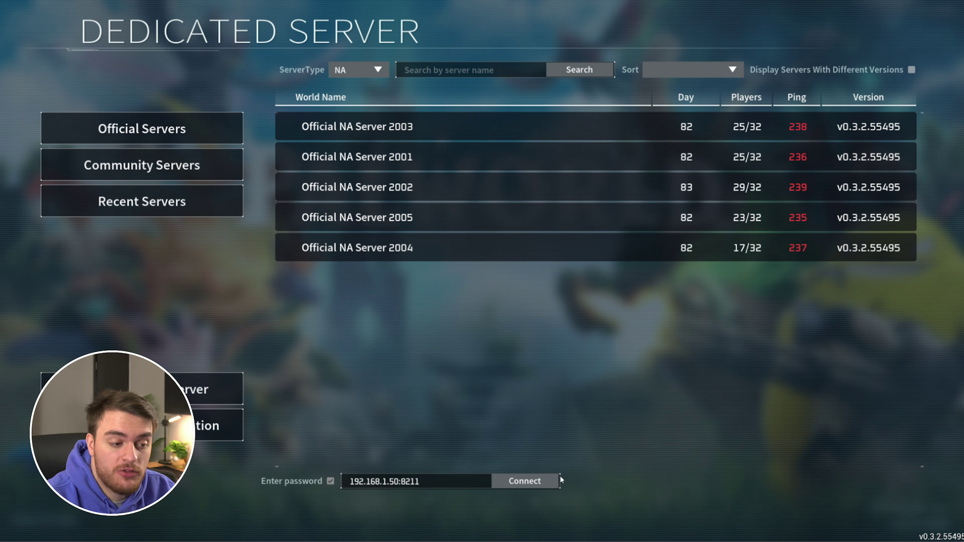
click(531, 483)
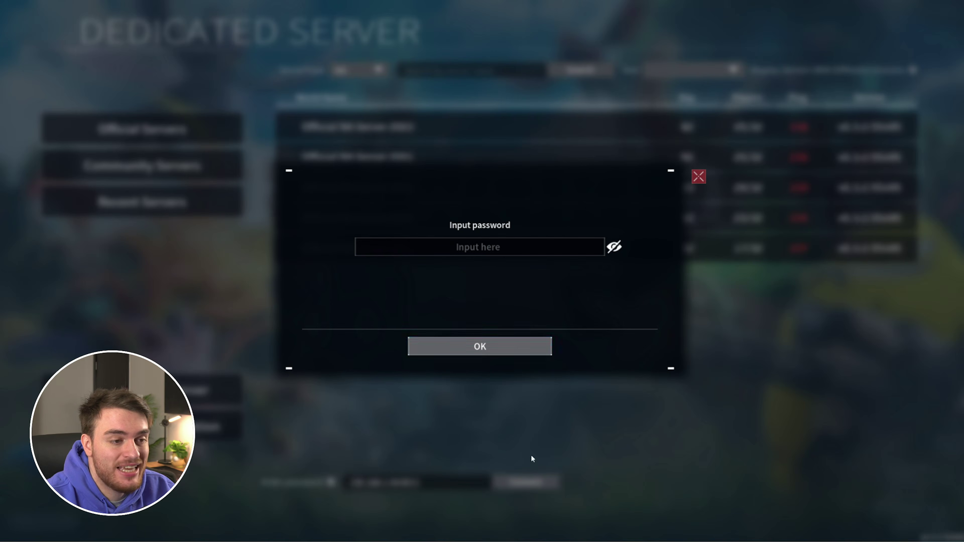
click(480, 243)
text(********)
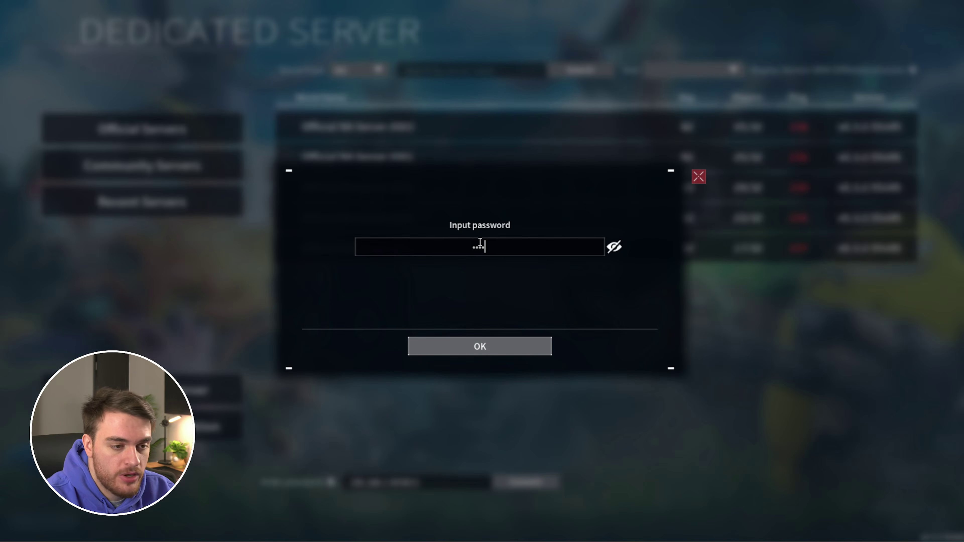
click(535, 344)
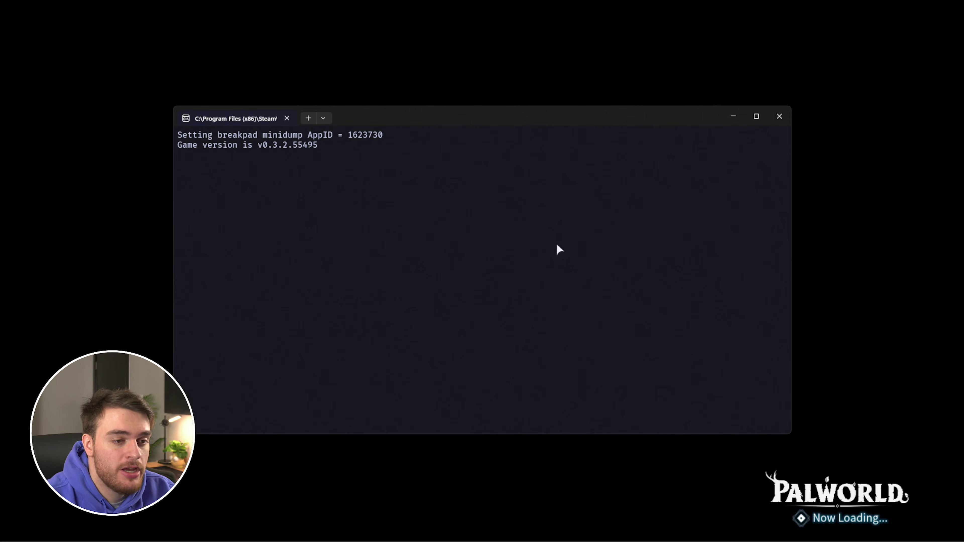
drag(569, 114, 569, 109)
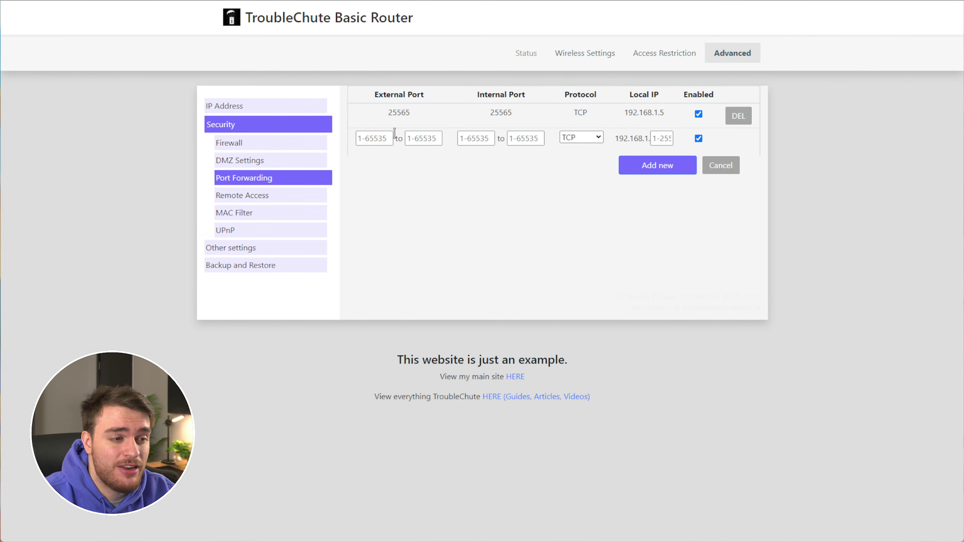
Review the blank rule's External and Internal Port fields, keep TCP, and return to the guide
drag(384, 95, 420, 97)
drag(480, 94, 526, 96)
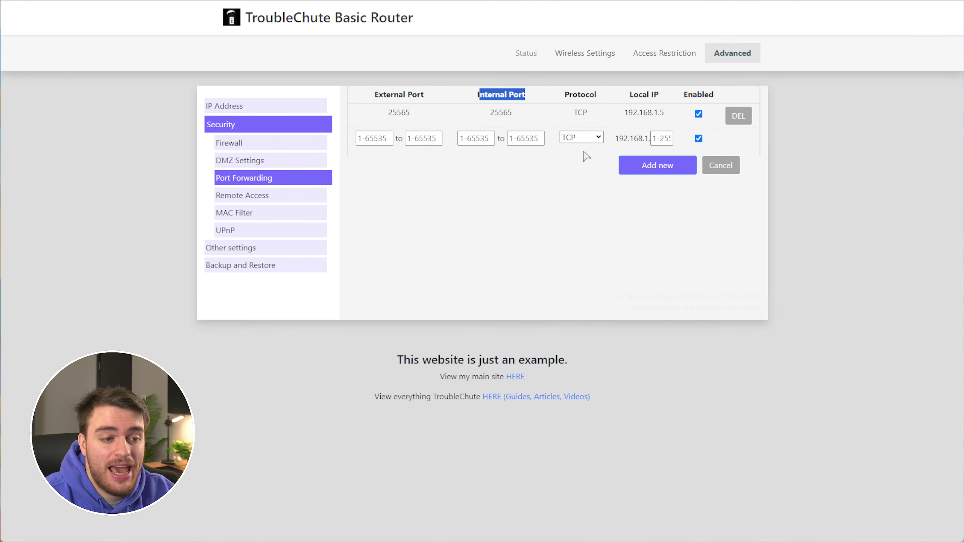
click(580, 139)
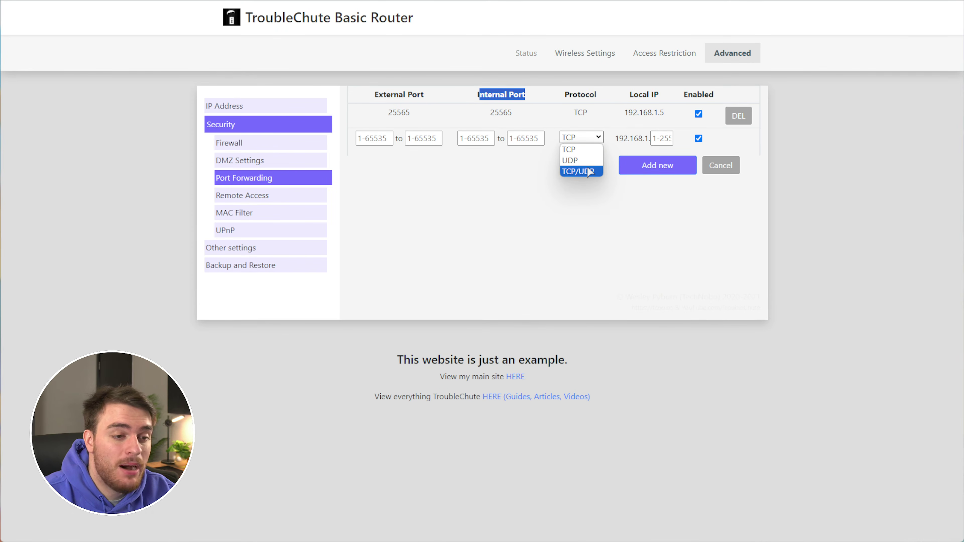
click(595, 209)
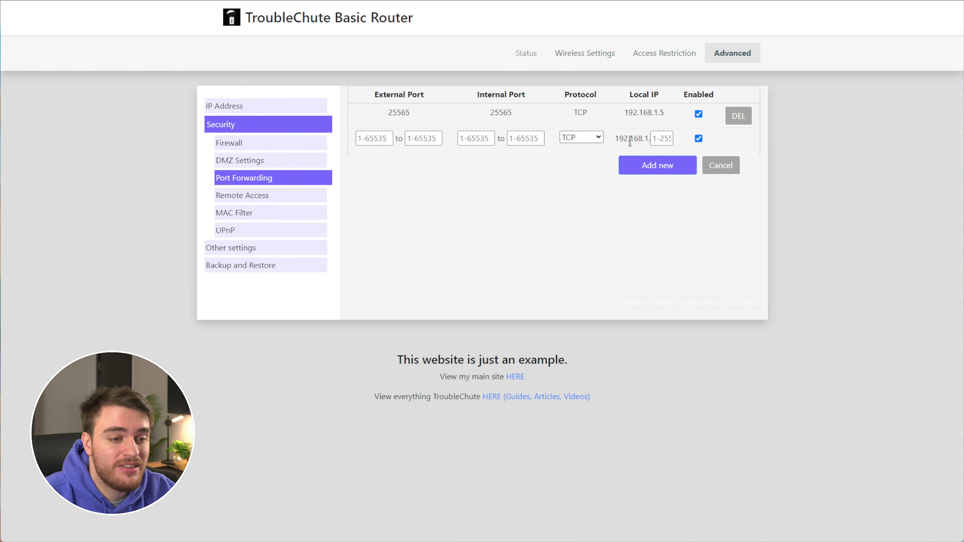
click(662, 138)
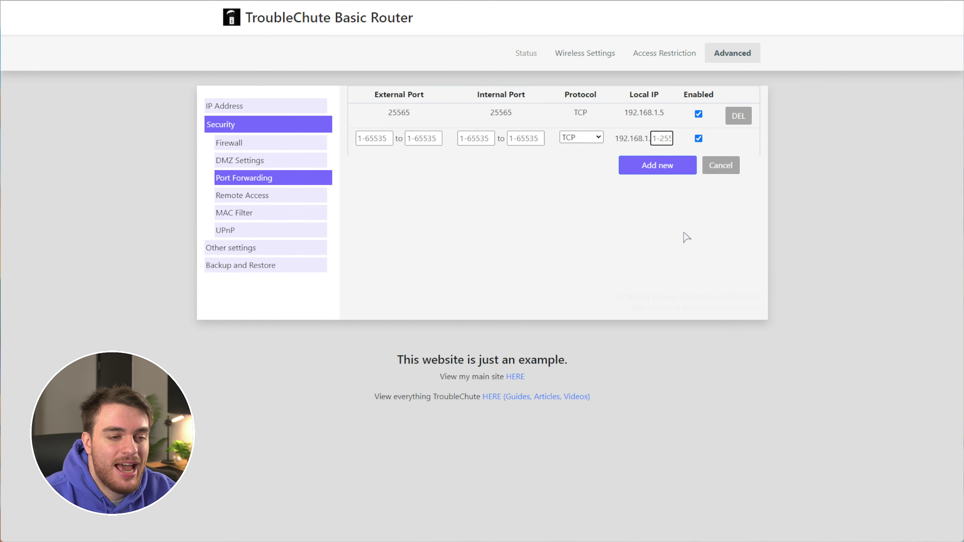
key(ctrl+Tab)
click(622, 281)
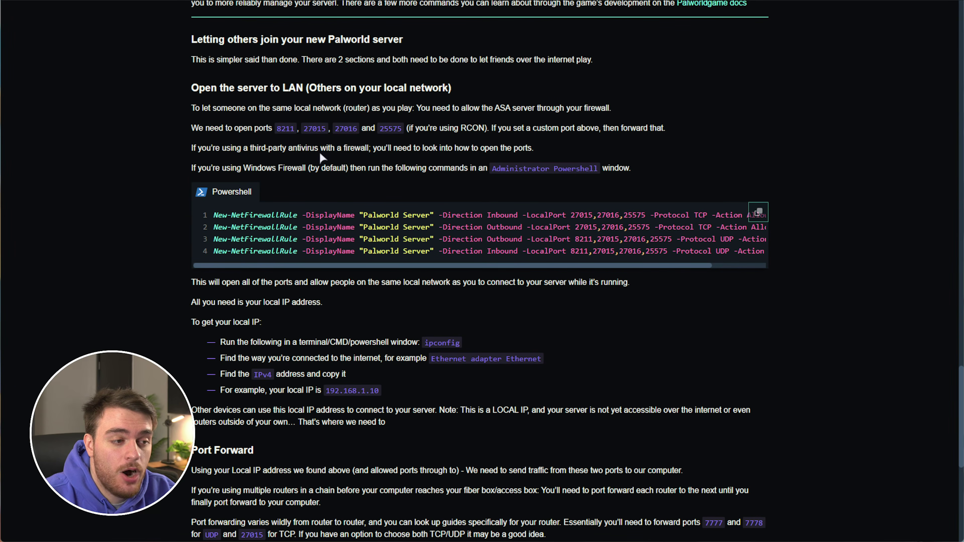
Go over the guide's ports 8211, 27015, 27016 and optional RCON 25575, then select 8211
double_click(285, 129)
double_click(314, 129)
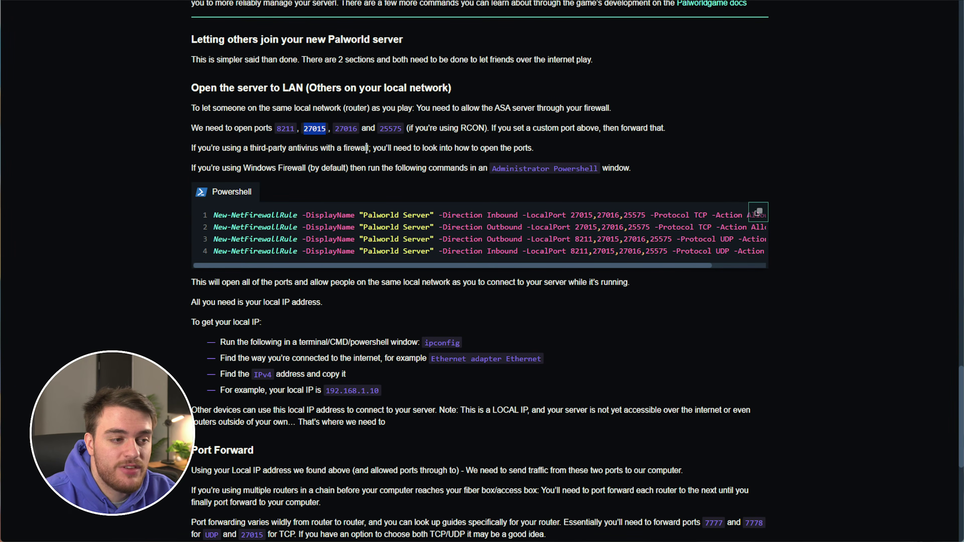
double_click(350, 130)
double_click(391, 128)
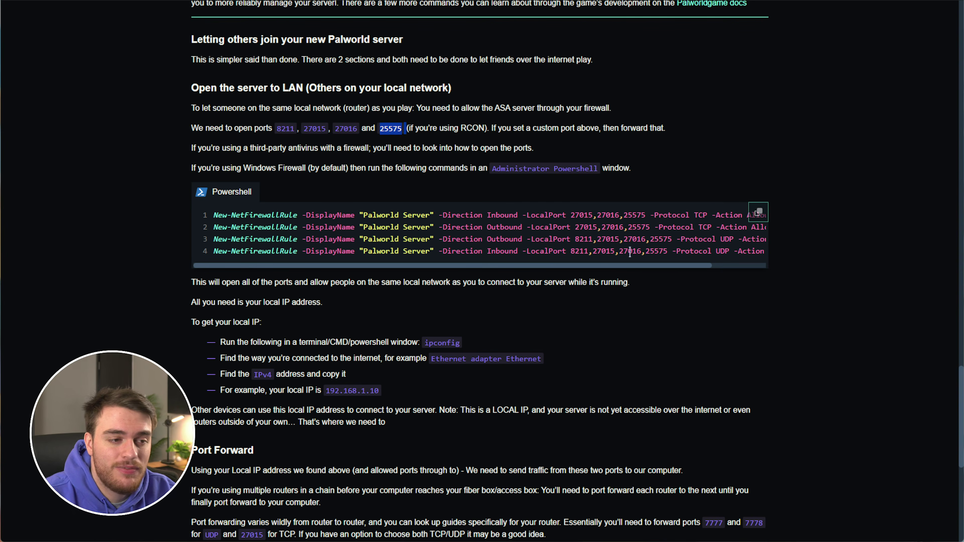
drag(276, 129, 357, 128)
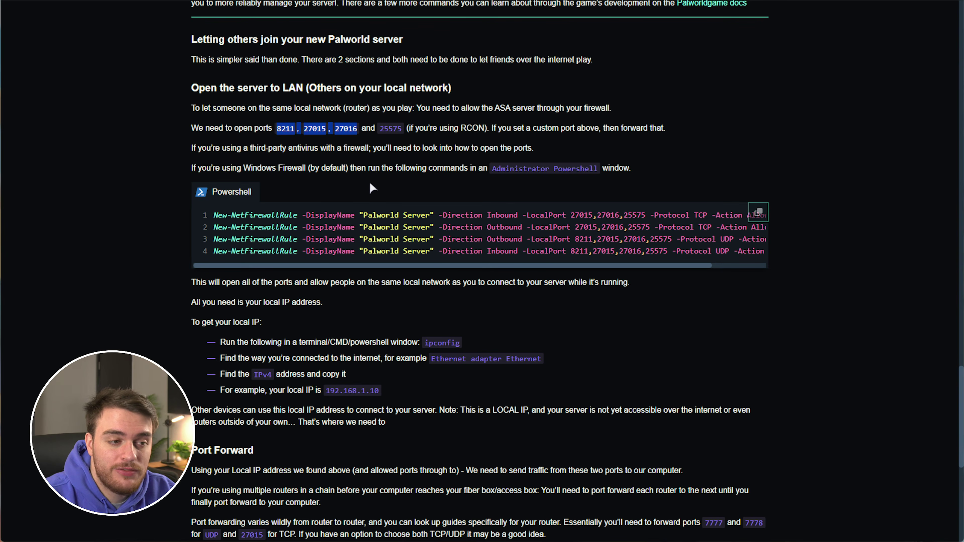
double_click(383, 126)
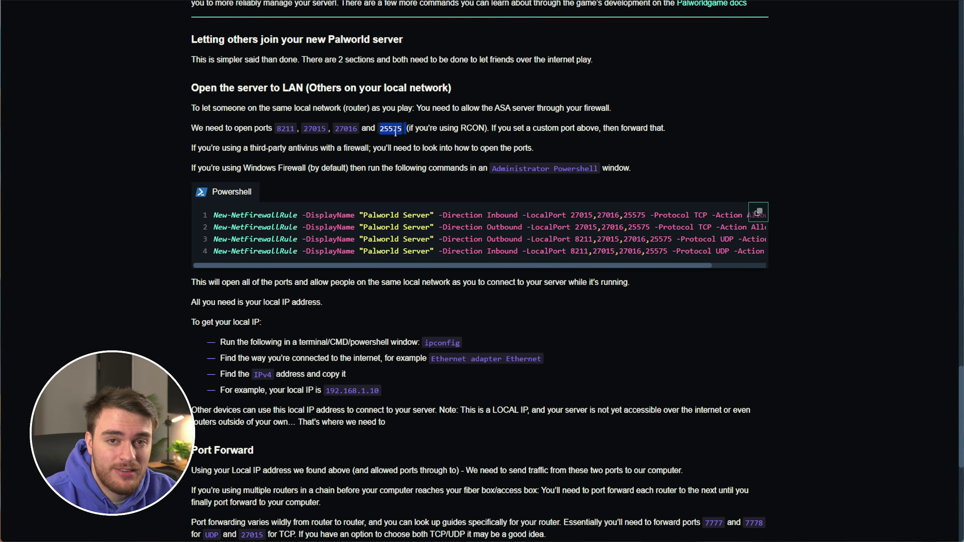
drag(337, 129, 357, 129)
double_click(283, 129)
key(ctrl+c)
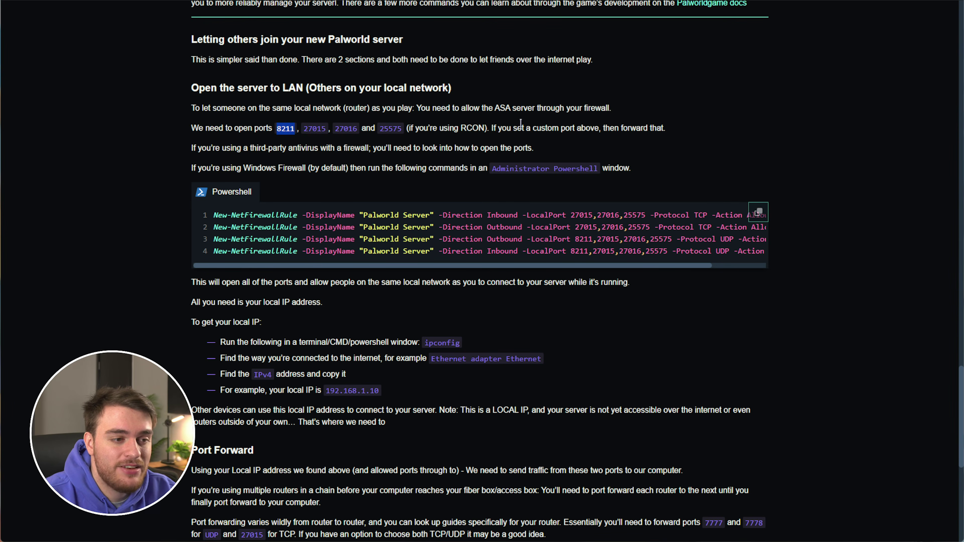
Enter 8211 as the new rule's external and internal start ports
key(alt+Tab)
click(362, 139)
key(ctrl+v)
click(474, 140)
key(ctrl+v)
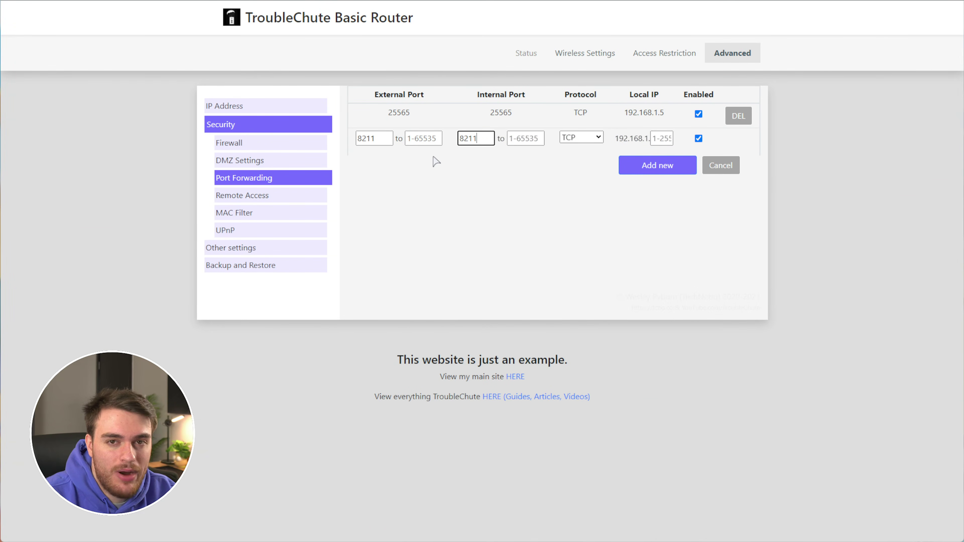
Fill 8211 into the external and internal range-end fields
click(420, 139)
key(ctrl+v)
click(520, 139)
key(ctrl+v)
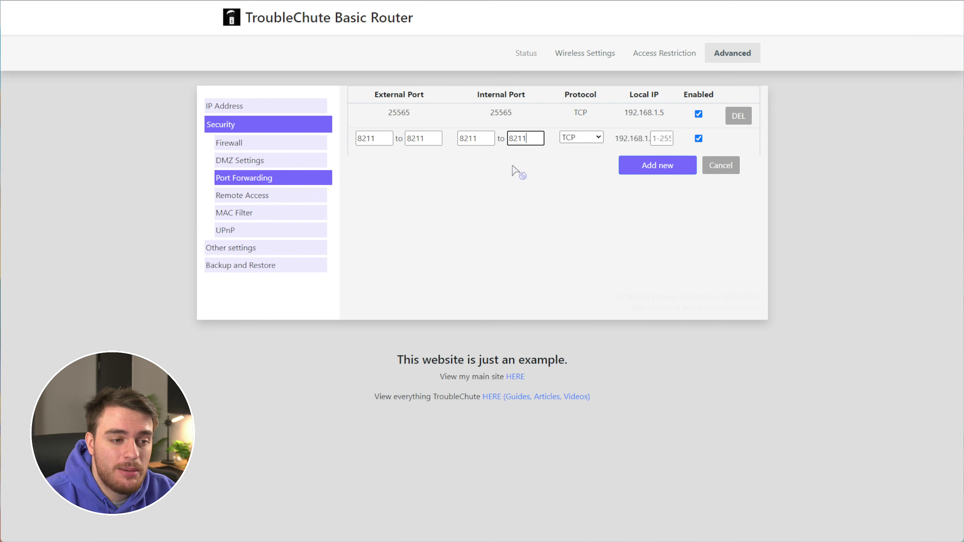
Set the rule's protocol to TCP/UDP and its local IP to 192.168.1.50
click(589, 138)
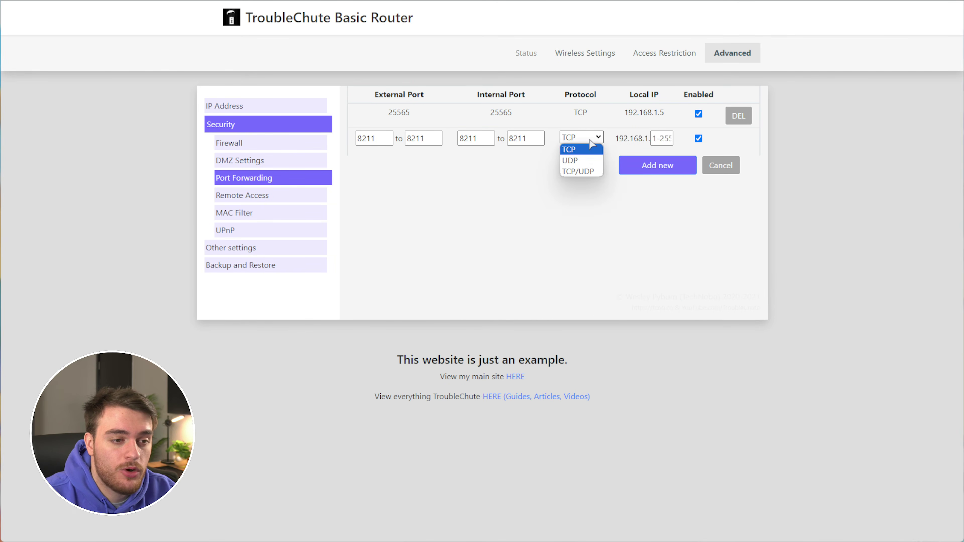
click(588, 171)
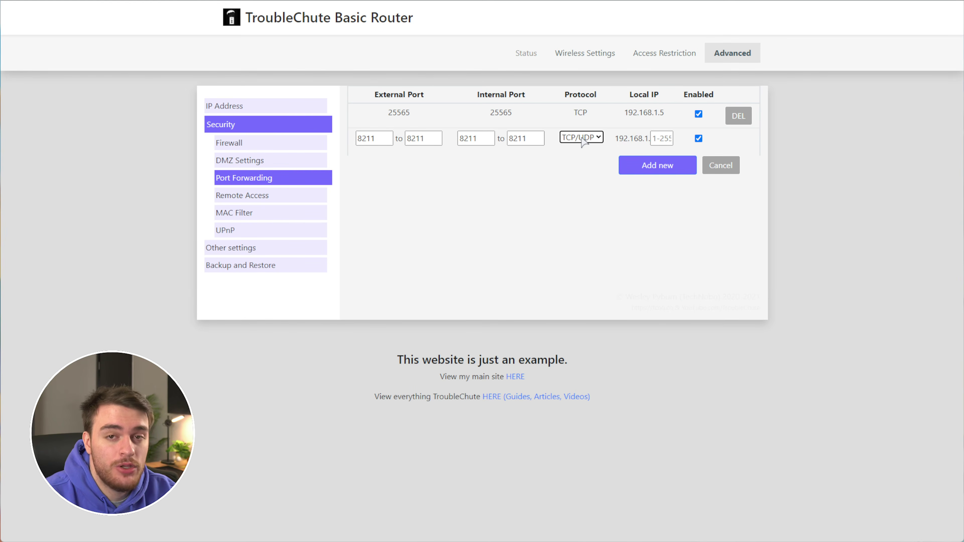
click(656, 138)
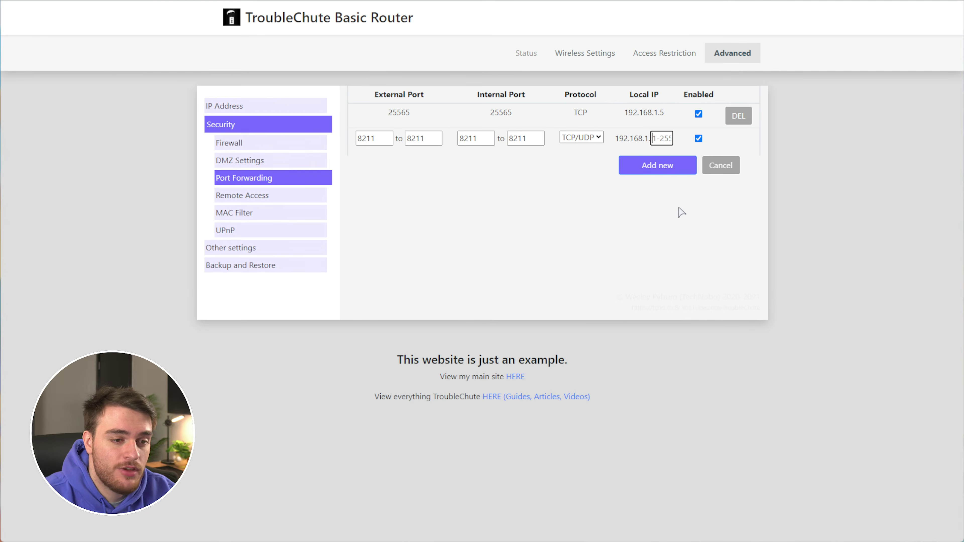
text(50)
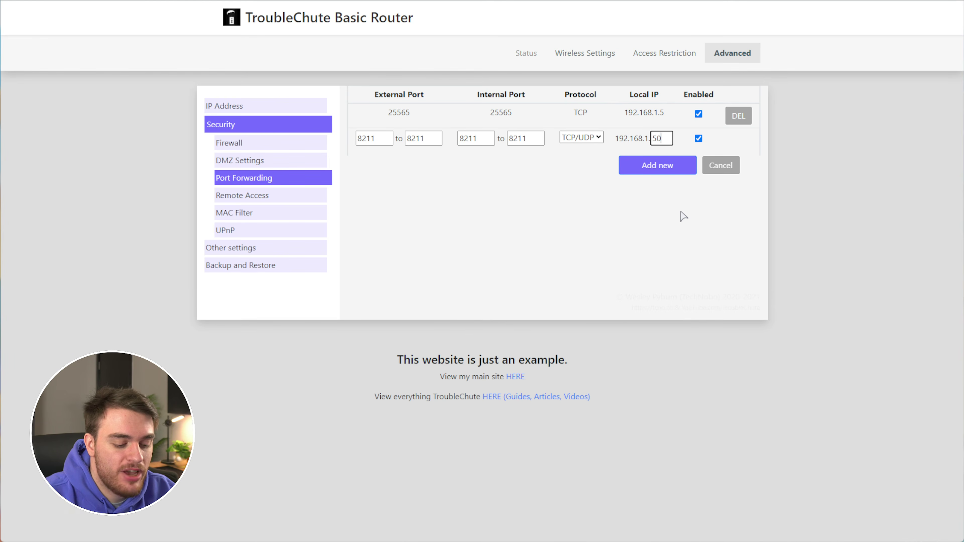
key(super)
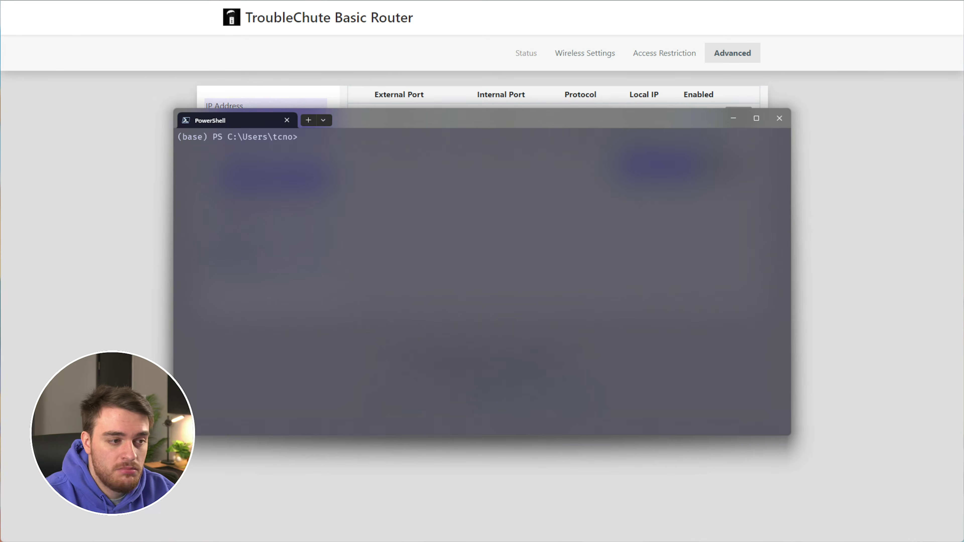
Run ipconfig and confirm the computer's IPv4 address is 192.168.1.50
text(ipconfig)
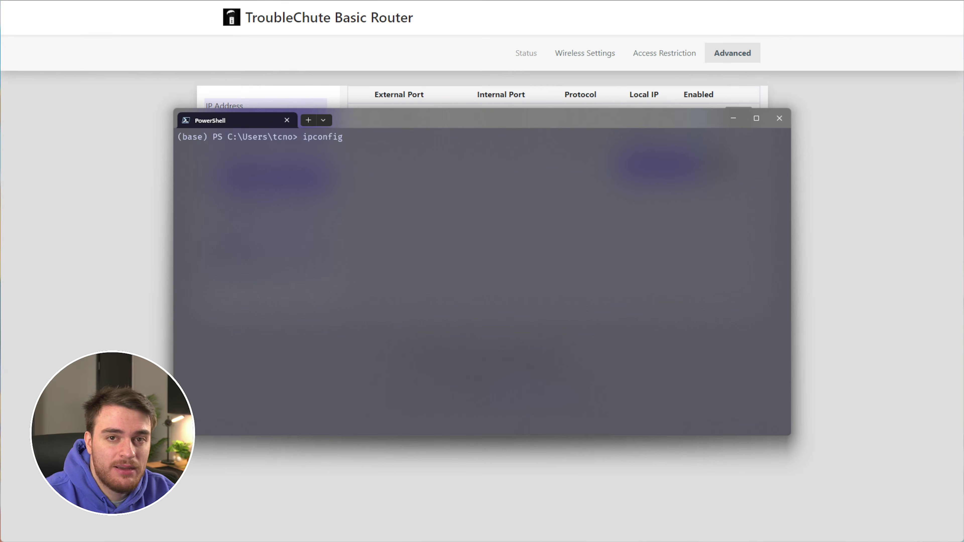
key(Return)
scroll(370, 291, up, 5)
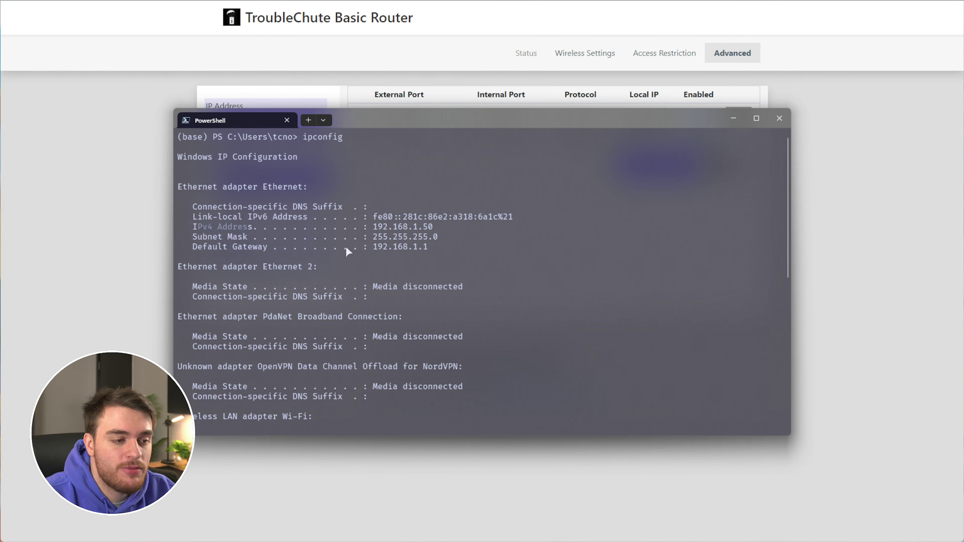
drag(374, 225, 421, 227)
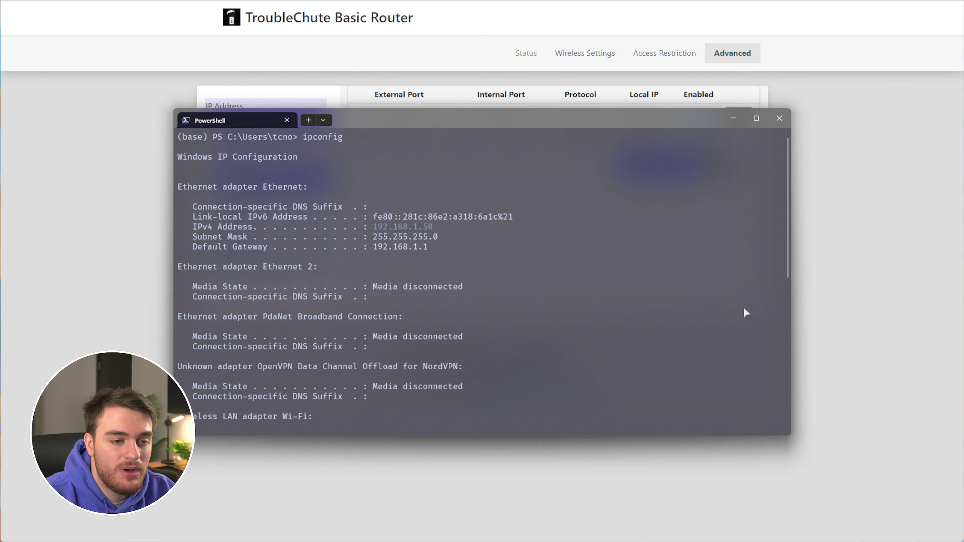
Close PowerShell and add the 8211 TCP/UDP forwarding rule in the router
click(779, 118)
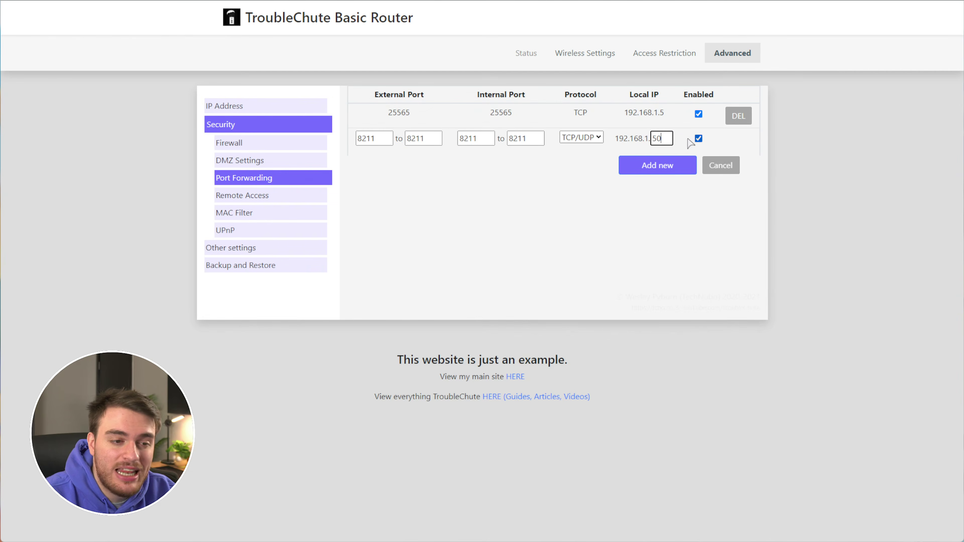
key(ctrl+a)
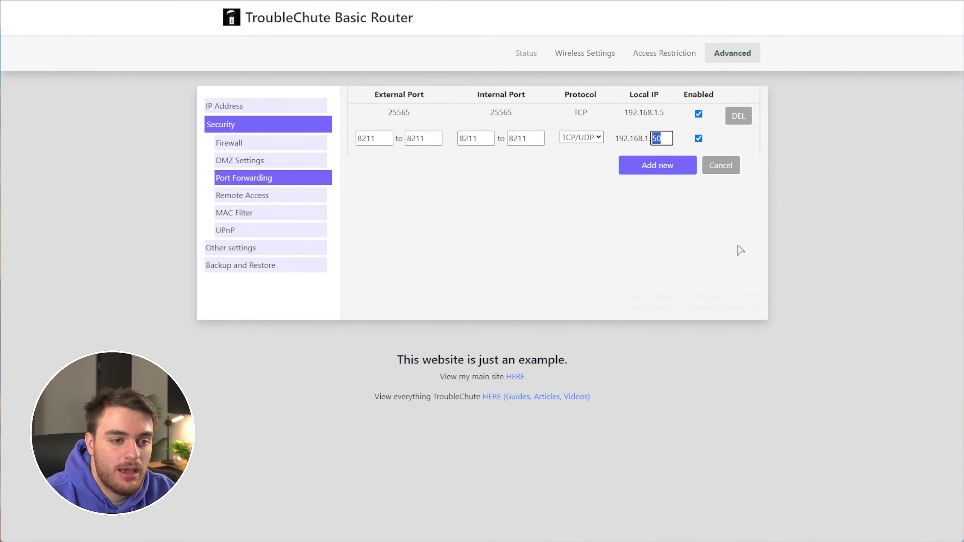
click(661, 168)
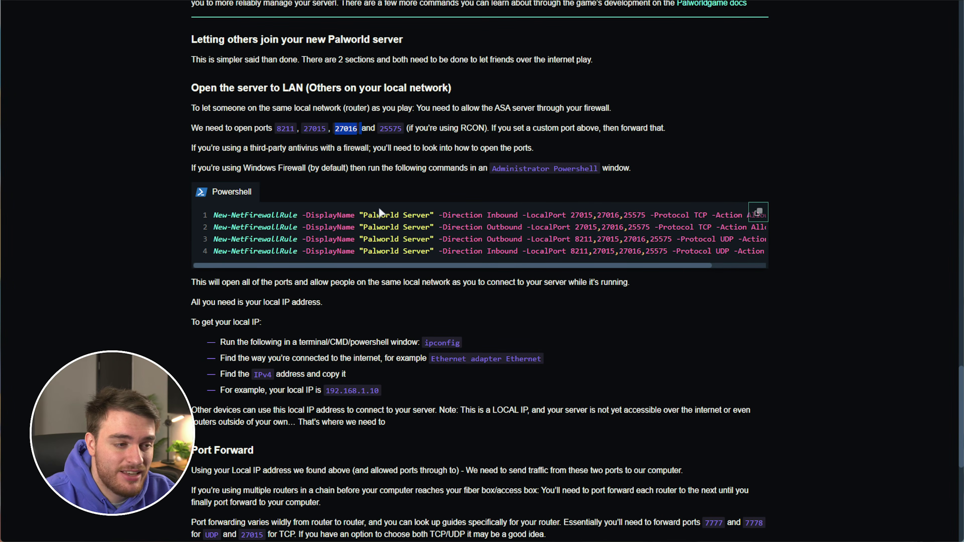
Copy port 27015 from the guide into the new rule's start port
double_click(387, 131)
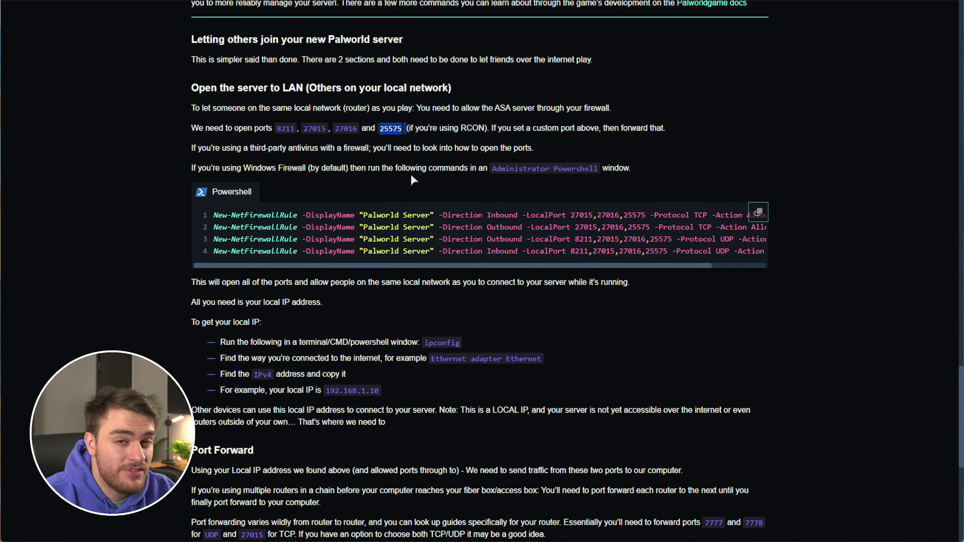
double_click(319, 131)
key(ctrl+c)
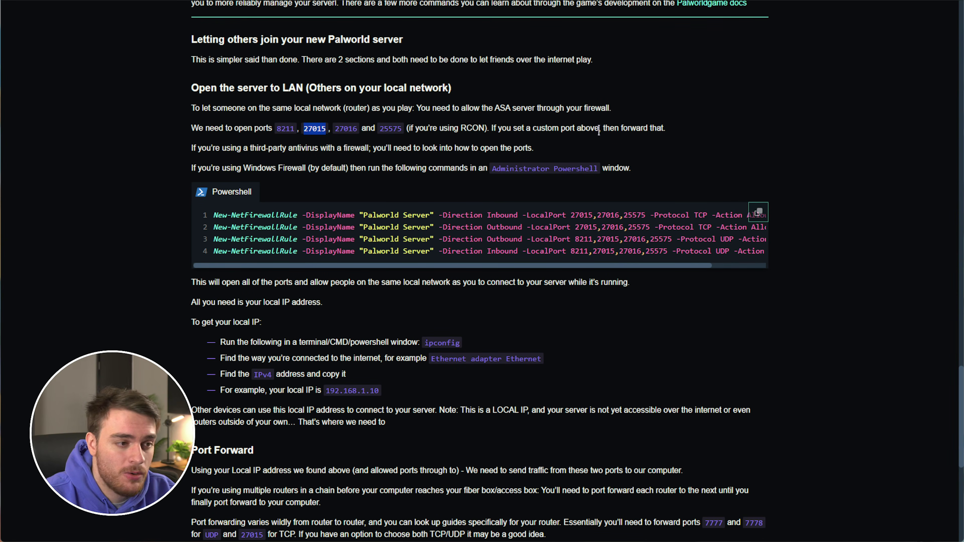
key(ctrl+Tab)
click(367, 162)
key(ctrl+v)
Set the external and internal range ends to 27016
click(476, 163)
key(ctrl+v)
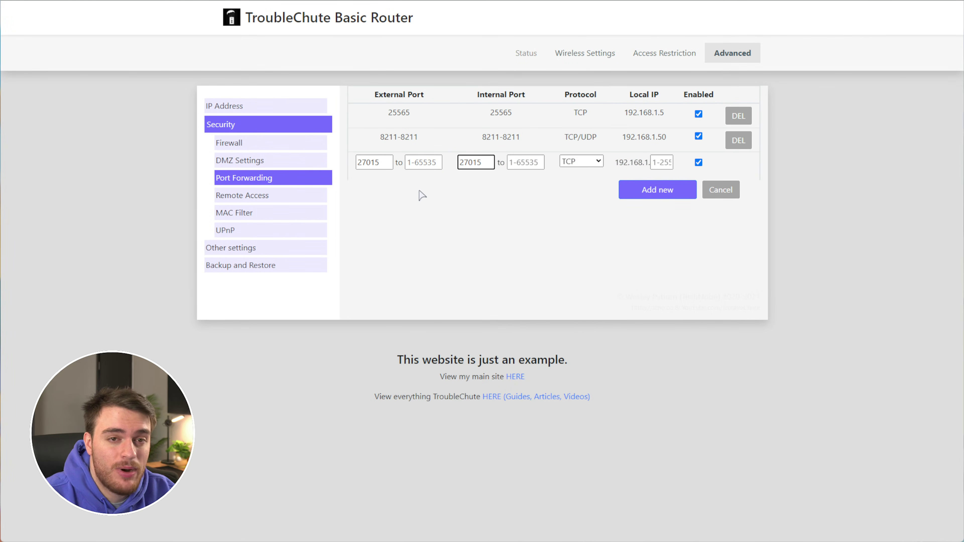
click(423, 162)
key(ctrl+v)
key(BackSpace)
text(6)
key(ctrl+a)
key(ctrl+c)
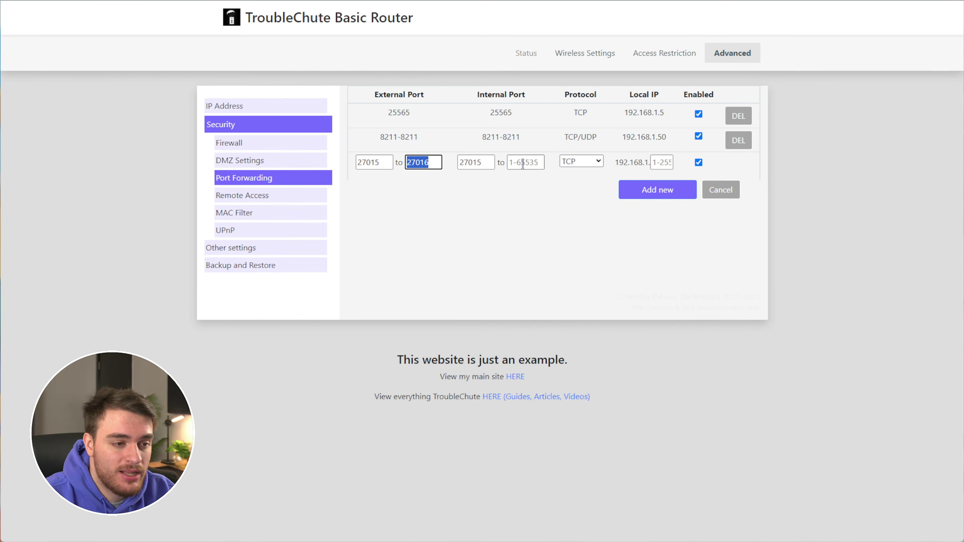
click(519, 163)
key(ctrl+v)
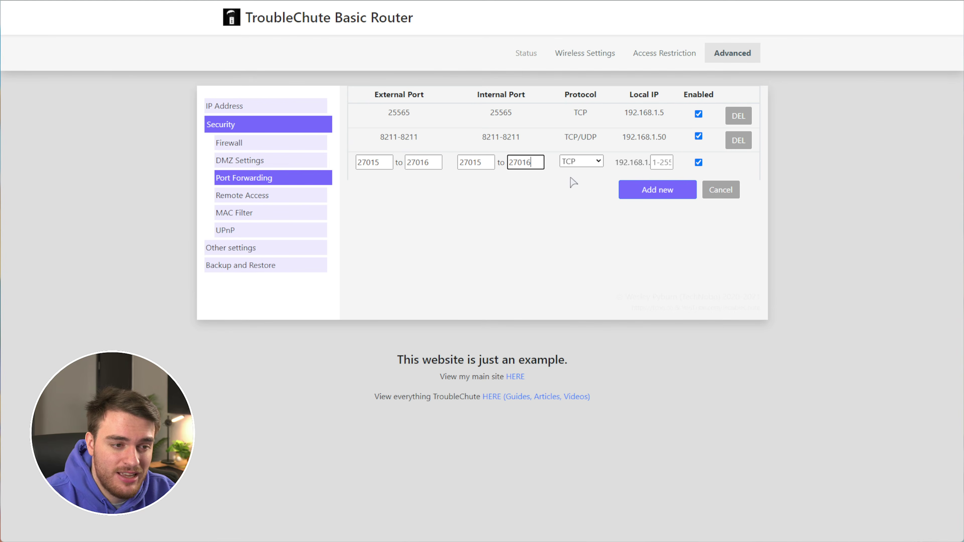
Choose TCP/UDP, enter local IP 192.168.1.50, and add the 27015–27016 rule
click(574, 163)
click(572, 192)
key(Tab)
text(50)
click(685, 190)
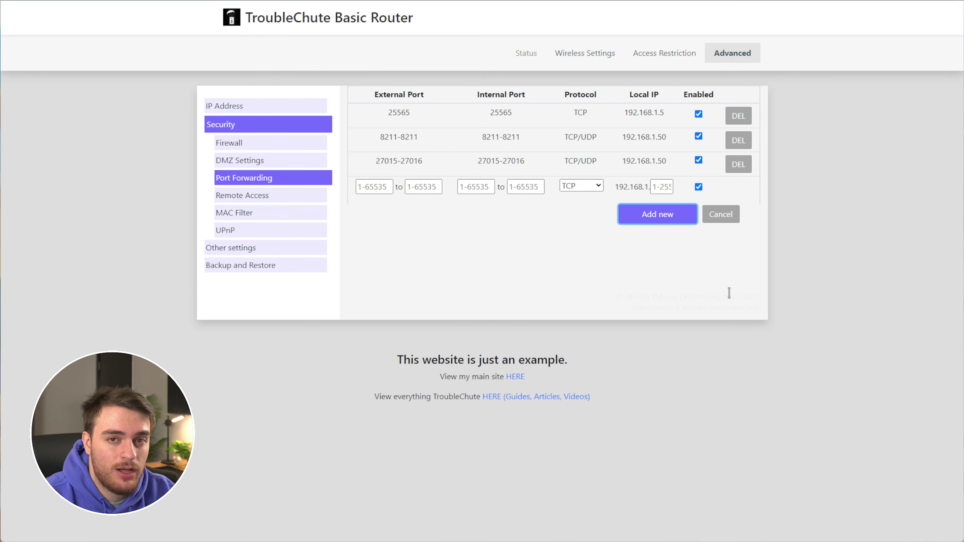
click(763, 365)
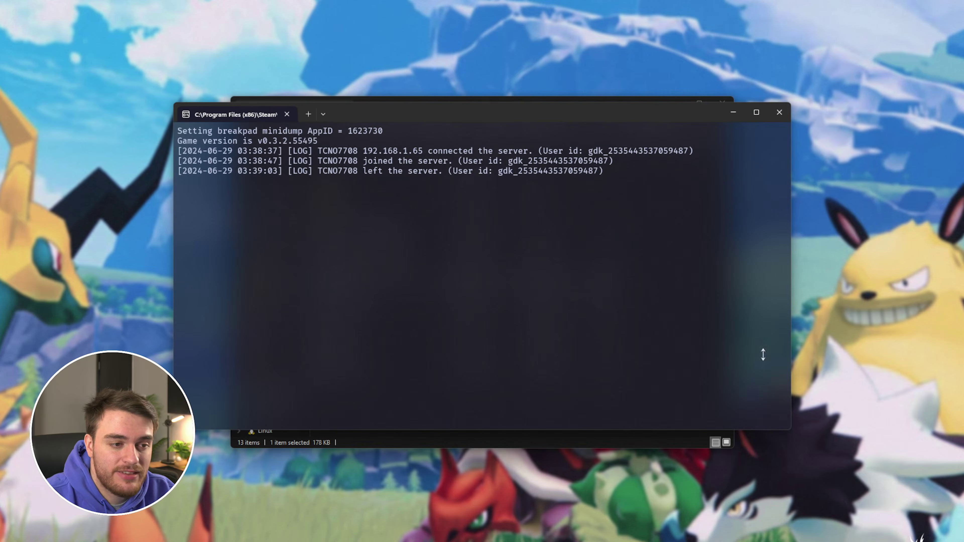
Reposition the server console to read the player join/leave log, then scroll the guide to 'Saving and Exiting'
mouse_move(678, 116)
mouse_down()
mouse_move(661, 110)
mouse_move(660, 121)
mouse_up()
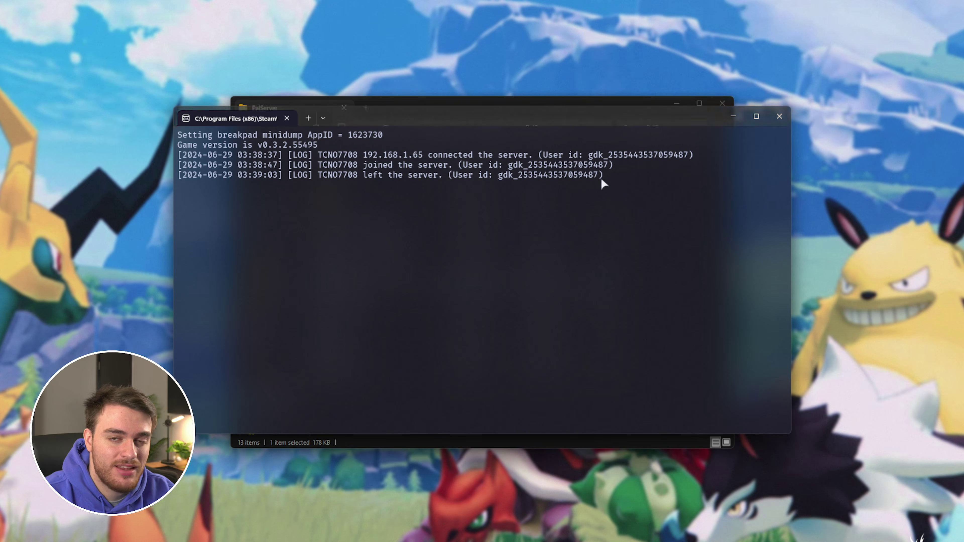
drag(620, 116, 623, 117)
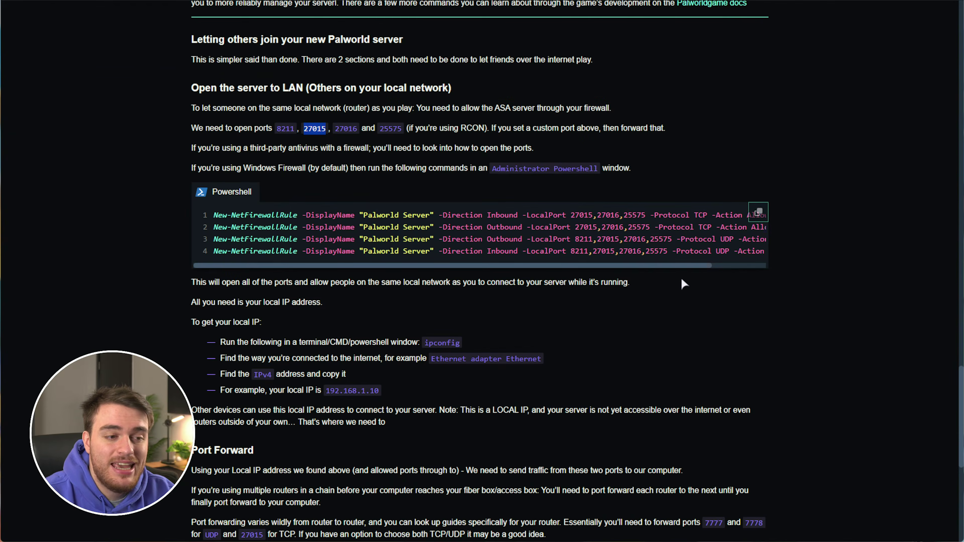
scroll(669, 328, up, 8)
scroll(669, 328, down, 4)
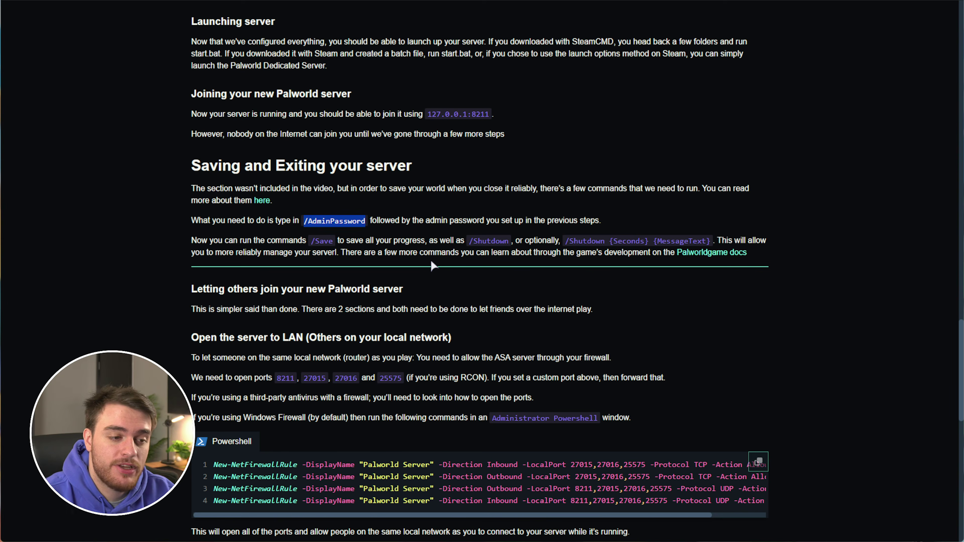
Highlight the guide's /Save and /Shutdown commands
drag(333, 241, 310, 241)
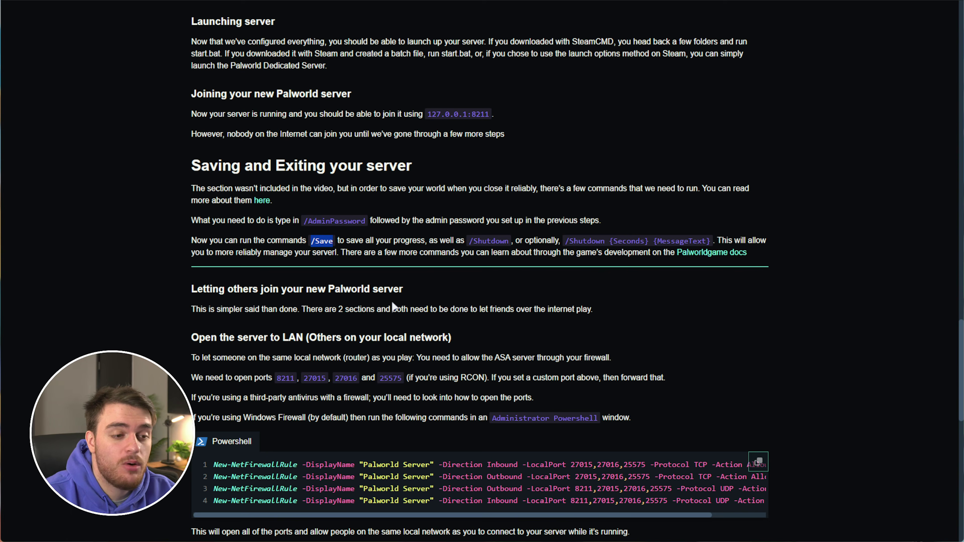
drag(508, 240, 468, 240)
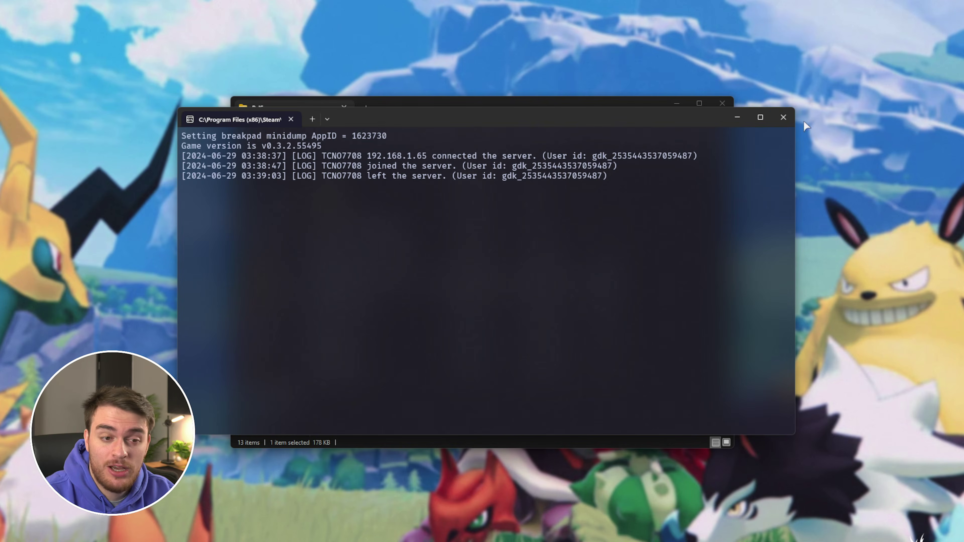
Close the Palworld server's Windows Terminal console
click(783, 119)
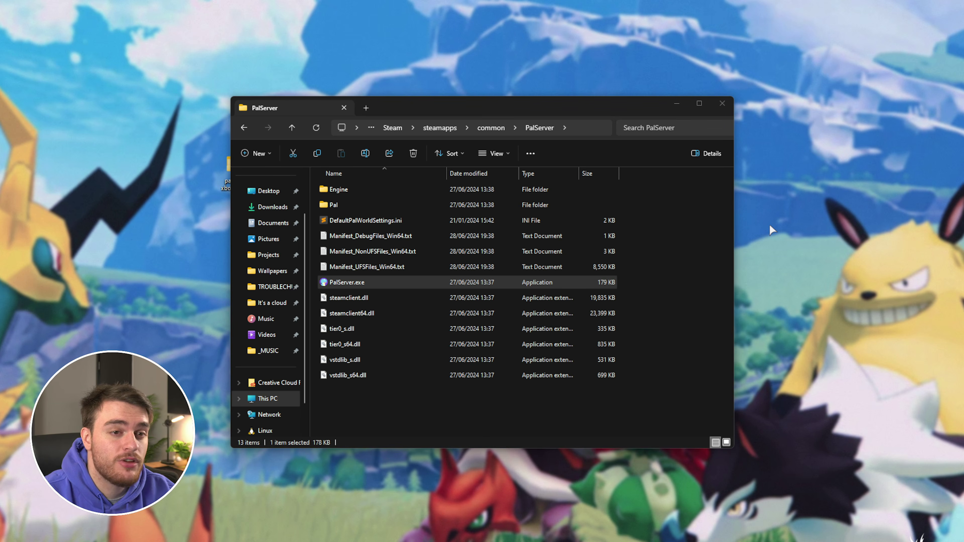
Launch PalServer.exe again, then close its console to shut the server down
double_click(481, 281)
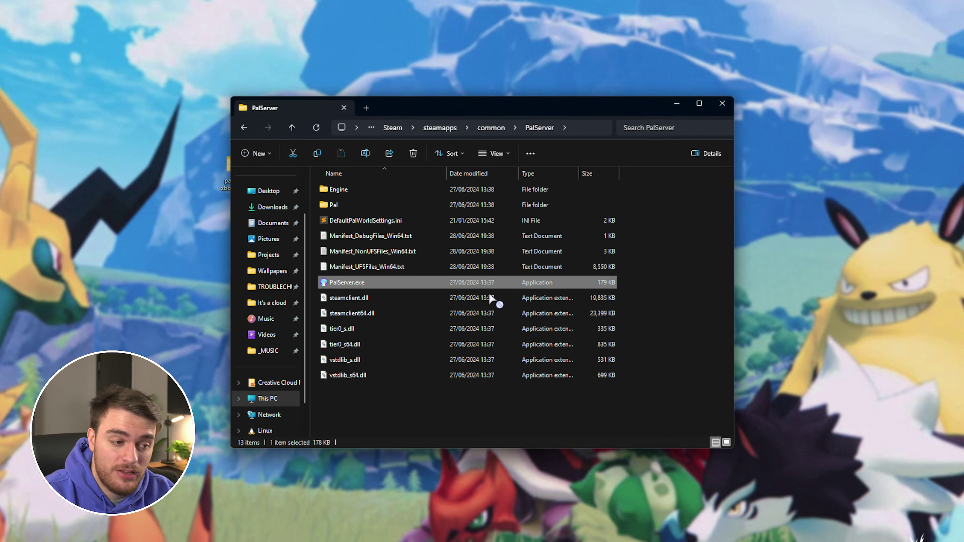
drag(646, 117, 649, 116)
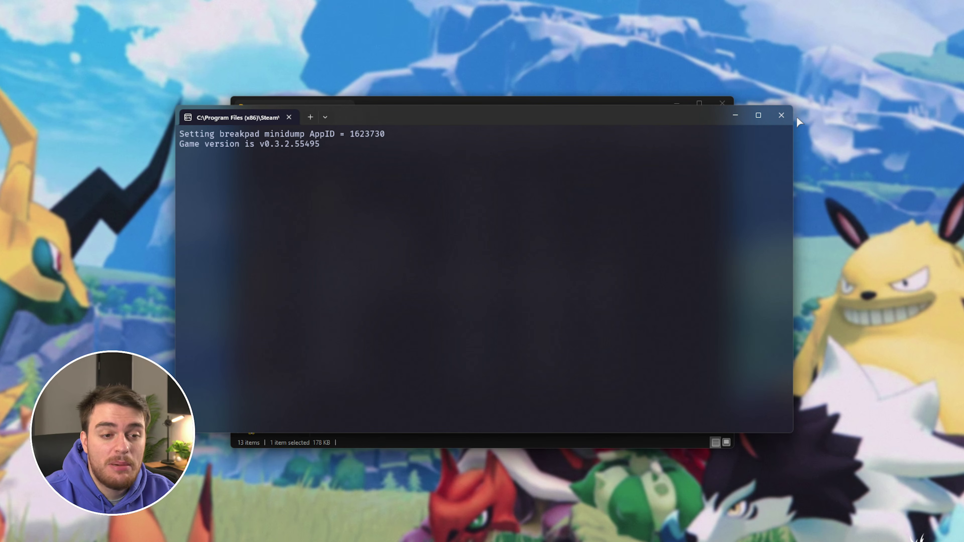
click(781, 115)
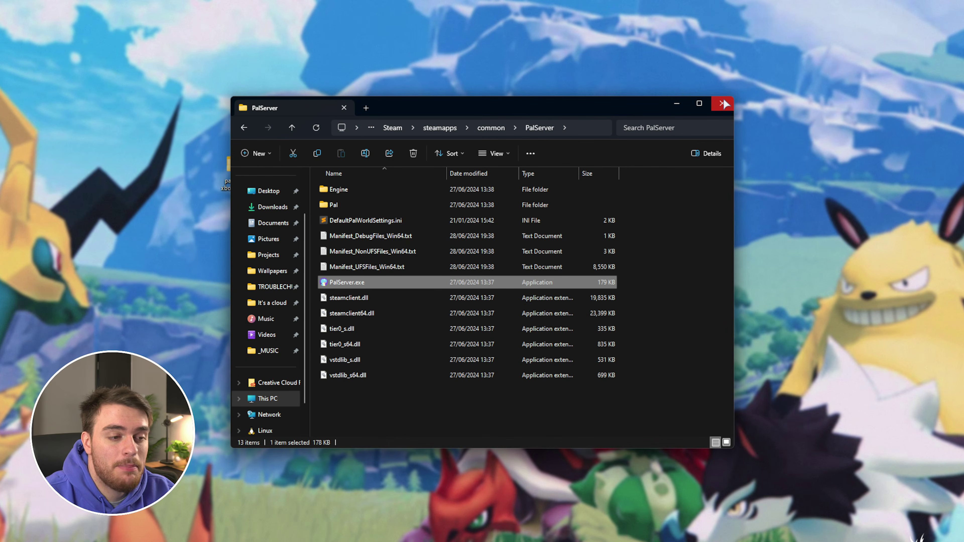
Minimize Explorer and delete the 'palworld xbox server' folder from the desktop
click(677, 107)
click(236, 167)
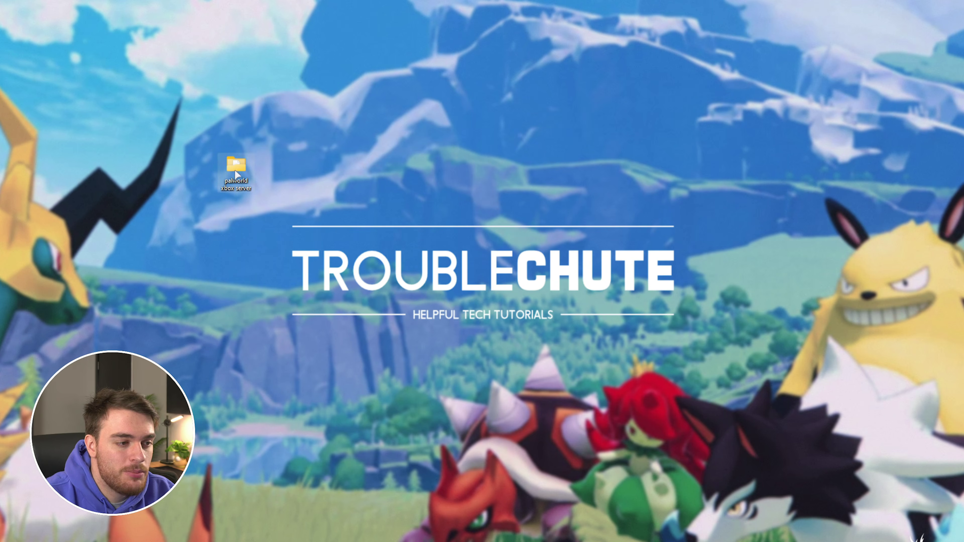
key(Delete)
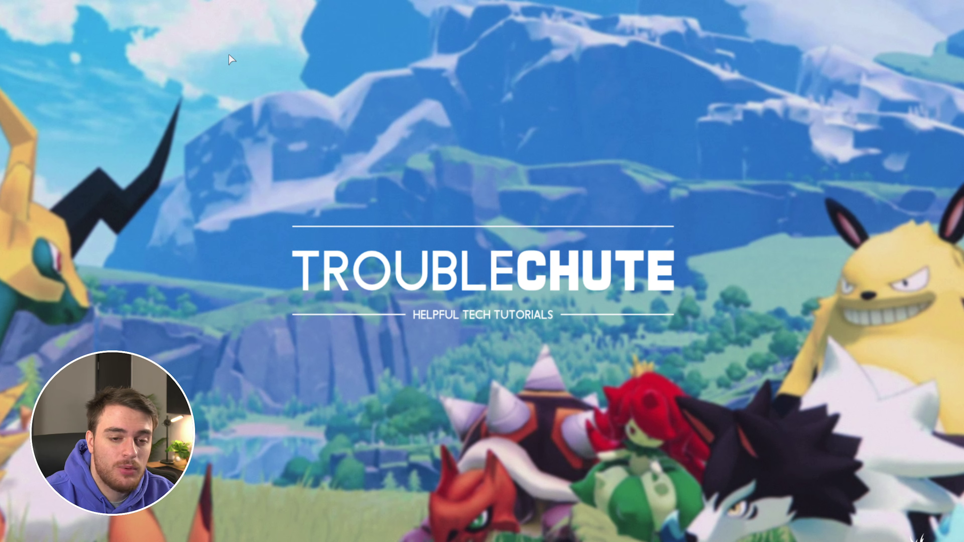